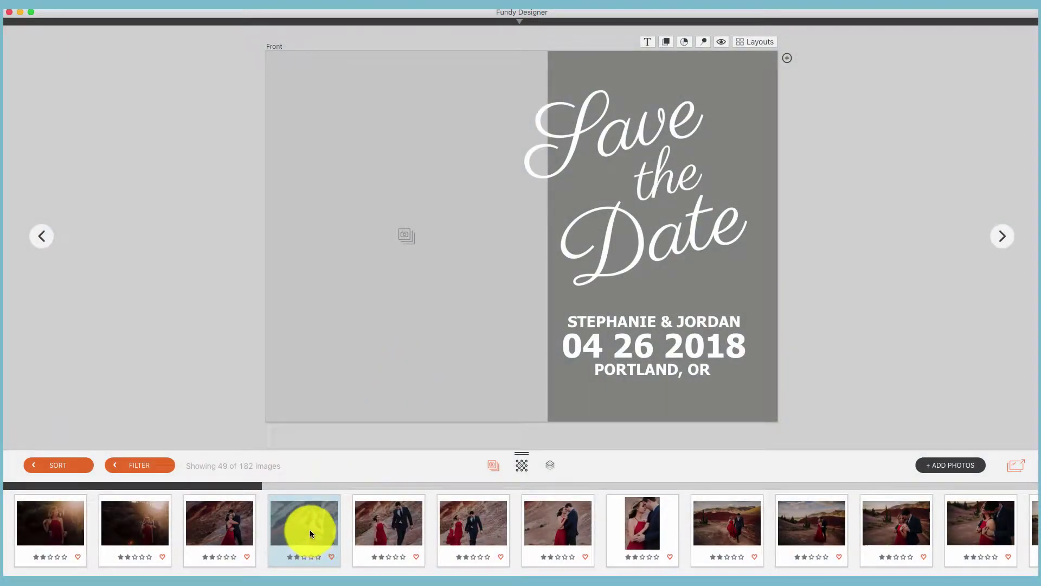
Step: Place the embrace photo in the empty left frame and pan it so the couple is centred
{"action": "left_click_drag", "start_coordinate": [310, 530], "coordinate": [367, 351]}
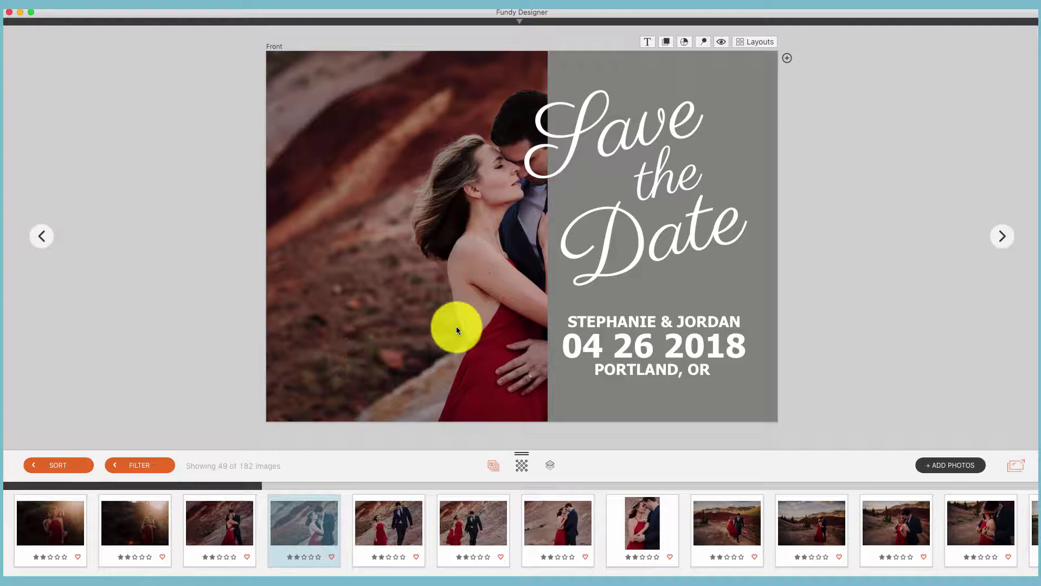
{"action": "left_click_drag", "start_coordinate": [457, 326], "coordinate": [389, 328]}
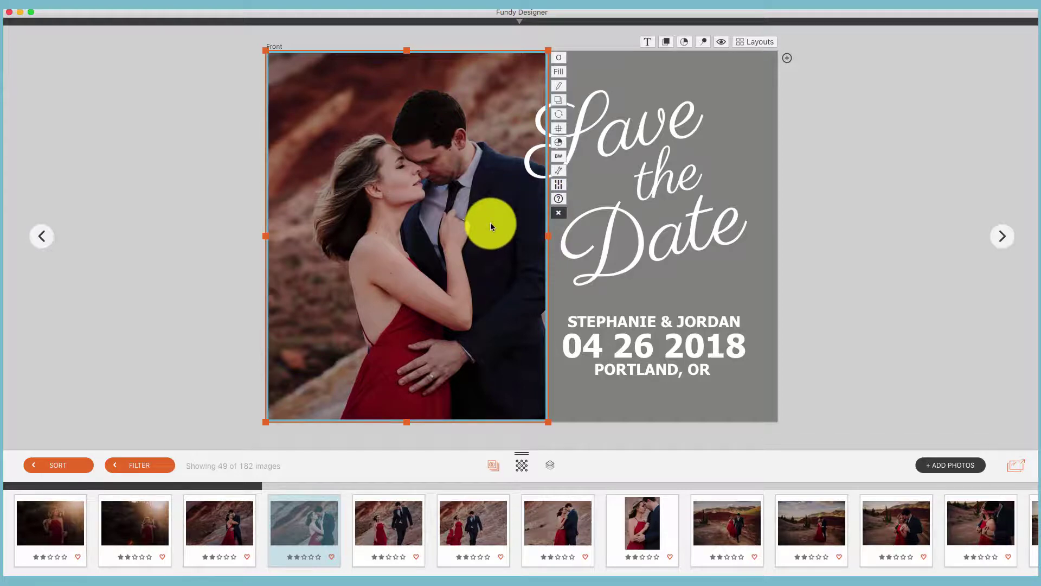
{"action": "mouse_move", "coordinate": [476, 226]}
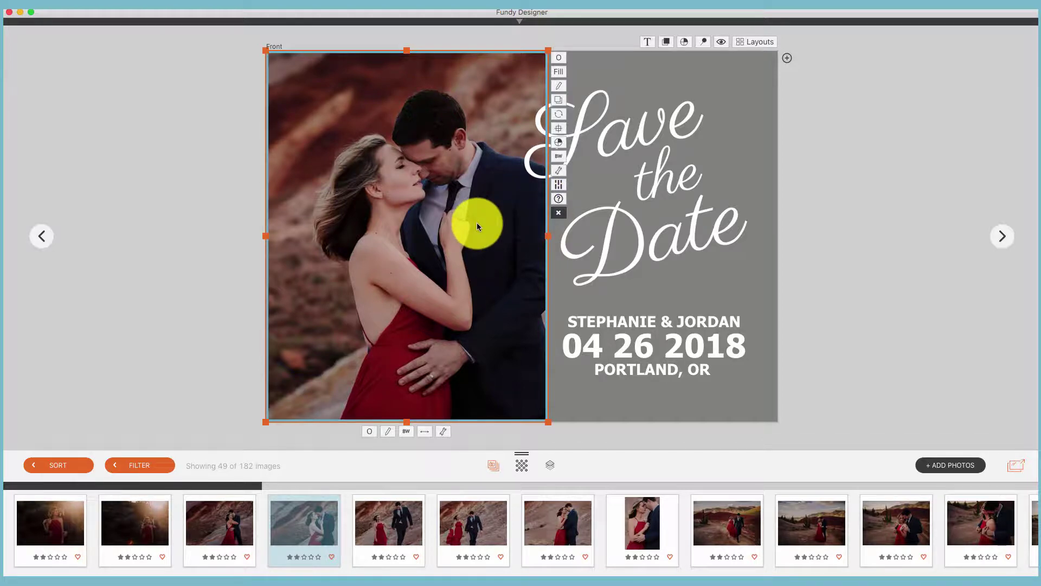
Step: Drop three more engagement photos onto the frame to form a photo grid
{"action": "left_click", "coordinate": [403, 518]}
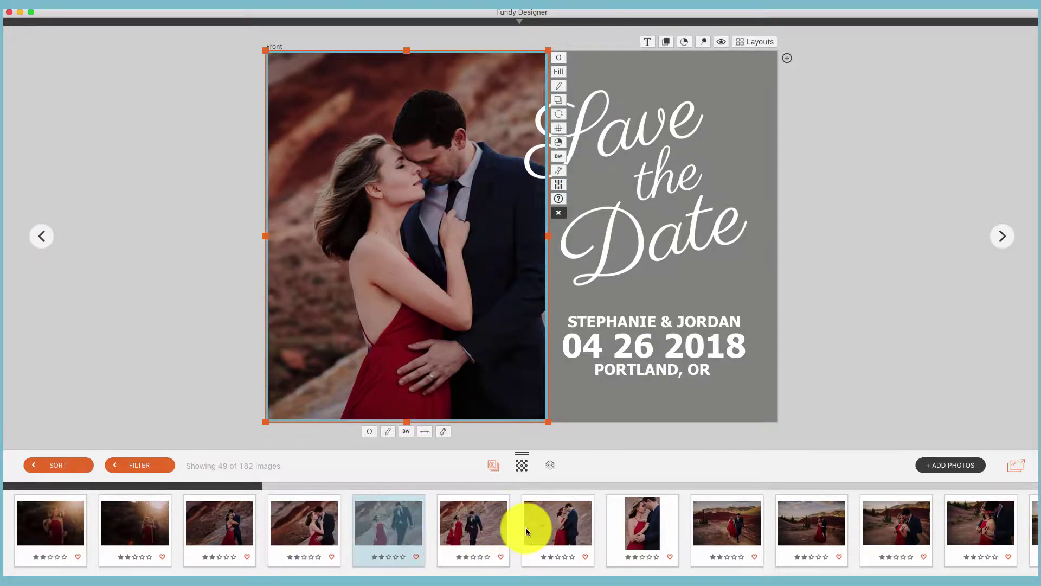
{"action": "left_click", "coordinate": [529, 528], "text": "shift"}
{"action": "left_click_drag", "start_coordinate": [529, 528], "coordinate": [460, 330]}
Step: Rearrange the grid into three small photos in a top row above the large walking photo
{"action": "left_click_drag", "start_coordinate": [459, 193], "coordinate": [469, 157]}
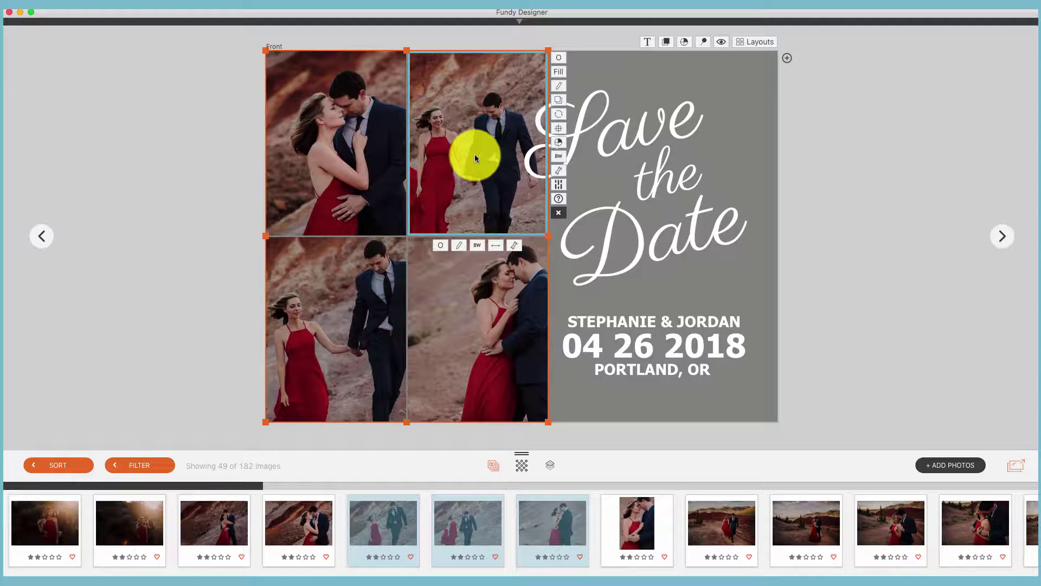
{"action": "left_click_drag", "start_coordinate": [468, 154], "coordinate": [411, 279]}
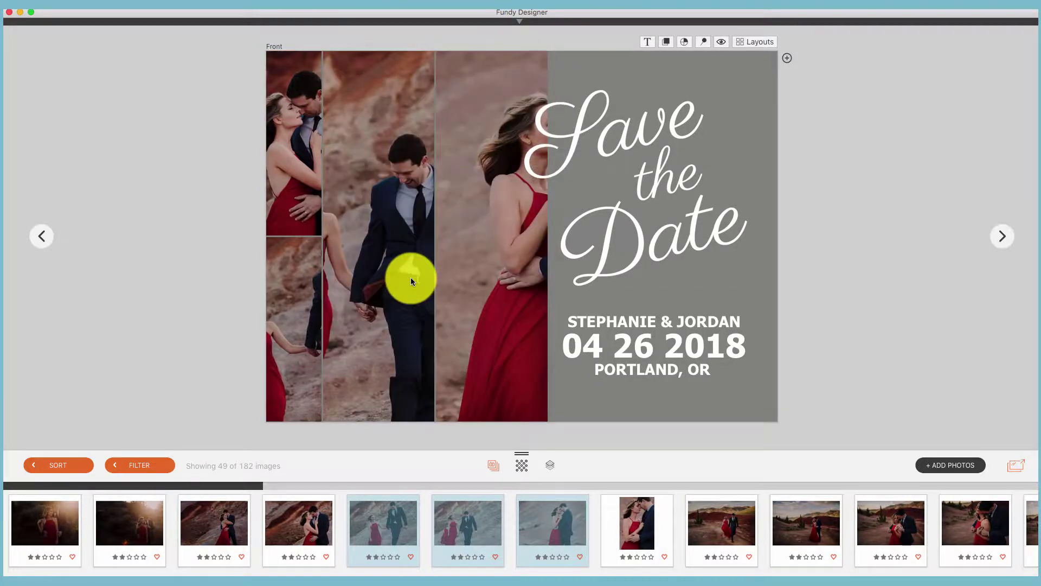
{"action": "left_click", "coordinate": [442, 229]}
{"action": "left_click", "coordinate": [559, 184]}
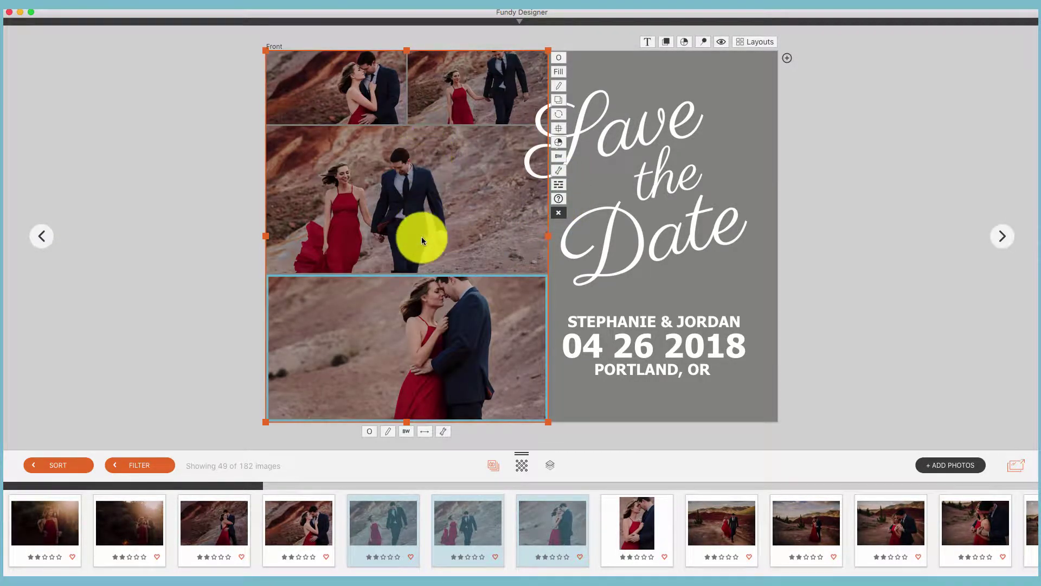
{"action": "left_click_drag", "start_coordinate": [425, 284], "coordinate": [415, 107]}
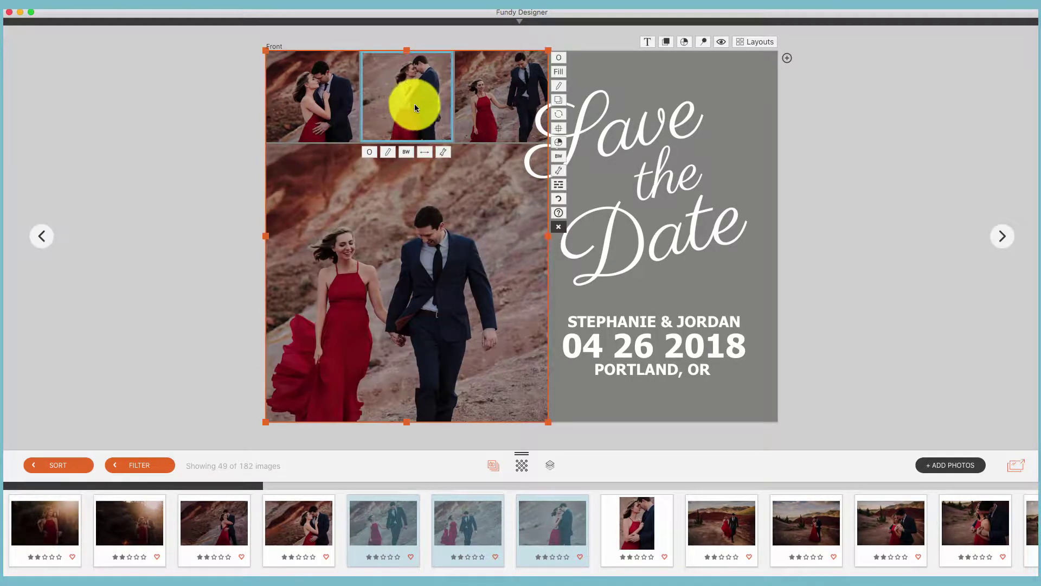
{"action": "left_click", "coordinate": [422, 219]}
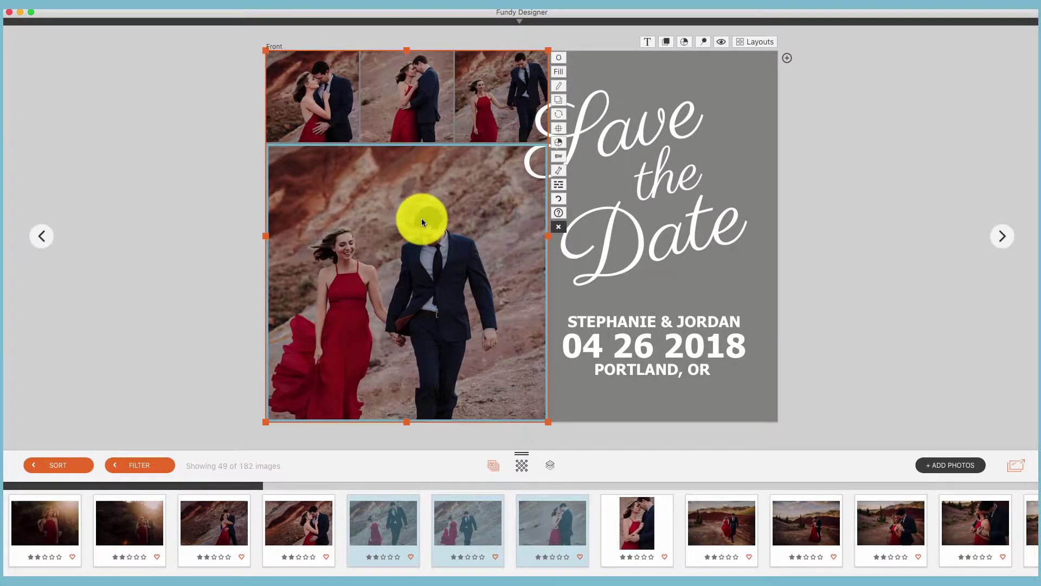
{"action": "left_click", "coordinate": [484, 60]}
Step: Move the collage left and shrink it from its bottom-right corner so it sits inset on the gray background
{"action": "left_click_drag", "start_coordinate": [493, 50], "coordinate": [562, 88]}
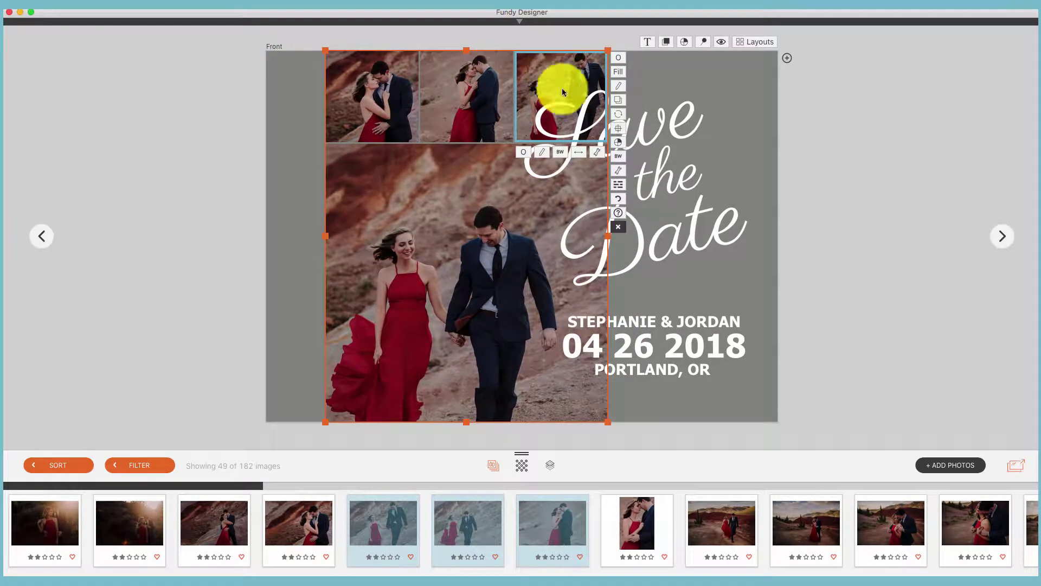
{"action": "left_click", "coordinate": [659, 135]}
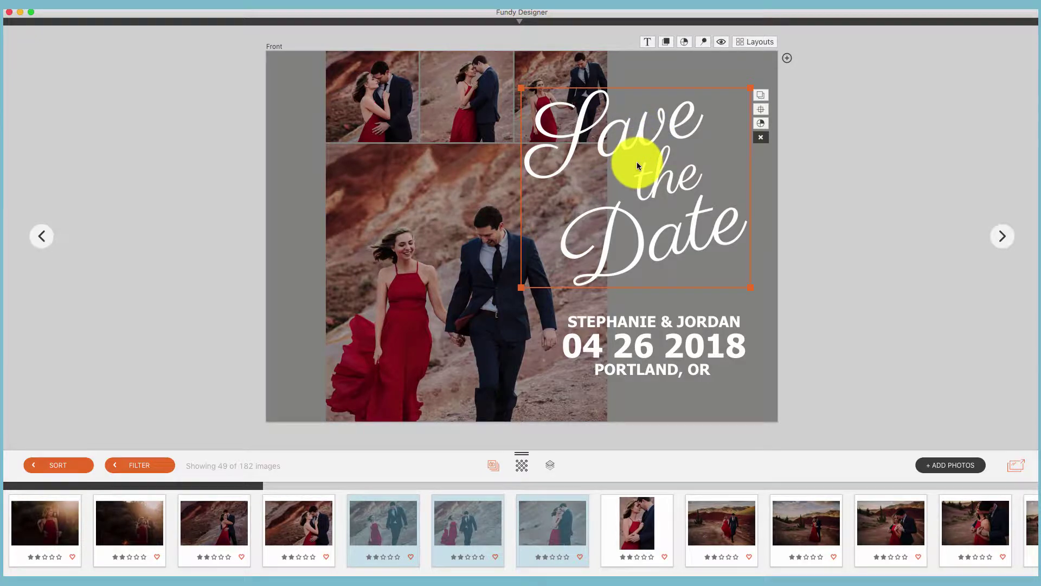
{"action": "left_click", "coordinate": [474, 153]}
{"action": "left_click", "coordinate": [302, 86]}
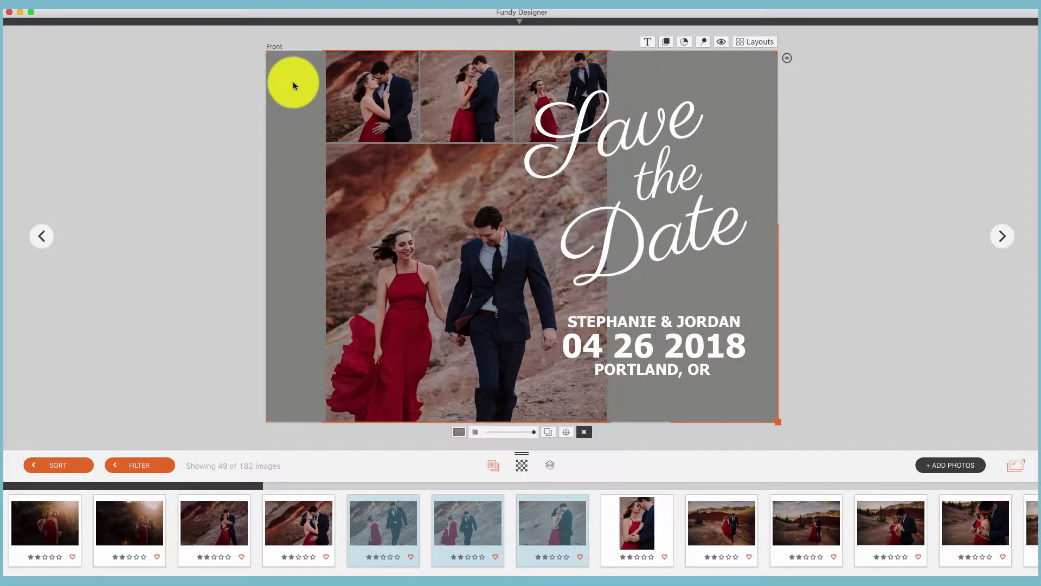
{"action": "left_click", "coordinate": [395, 103]}
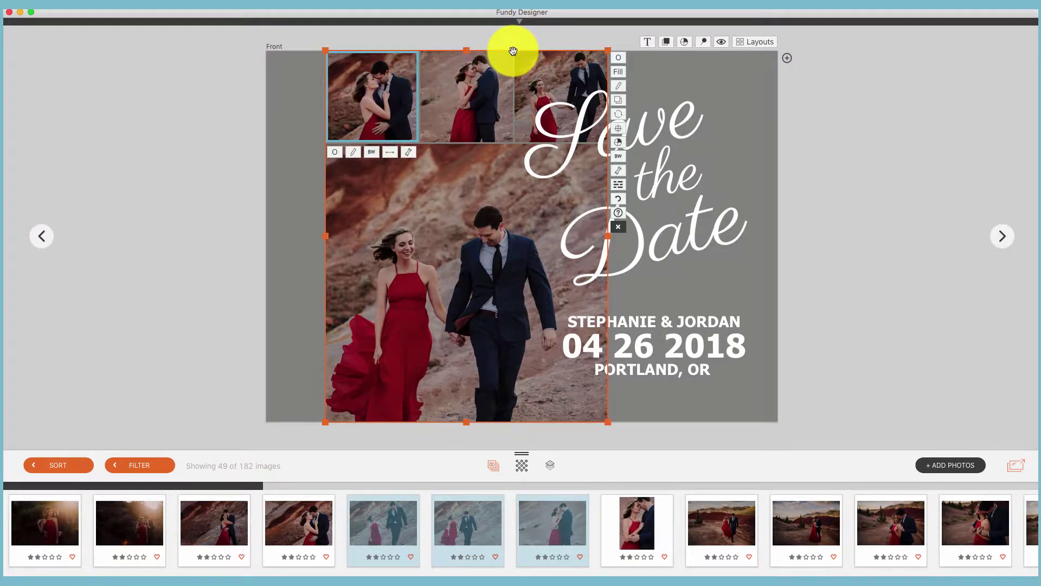
{"action": "left_click_drag", "start_coordinate": [514, 51], "coordinate": [455, 51]}
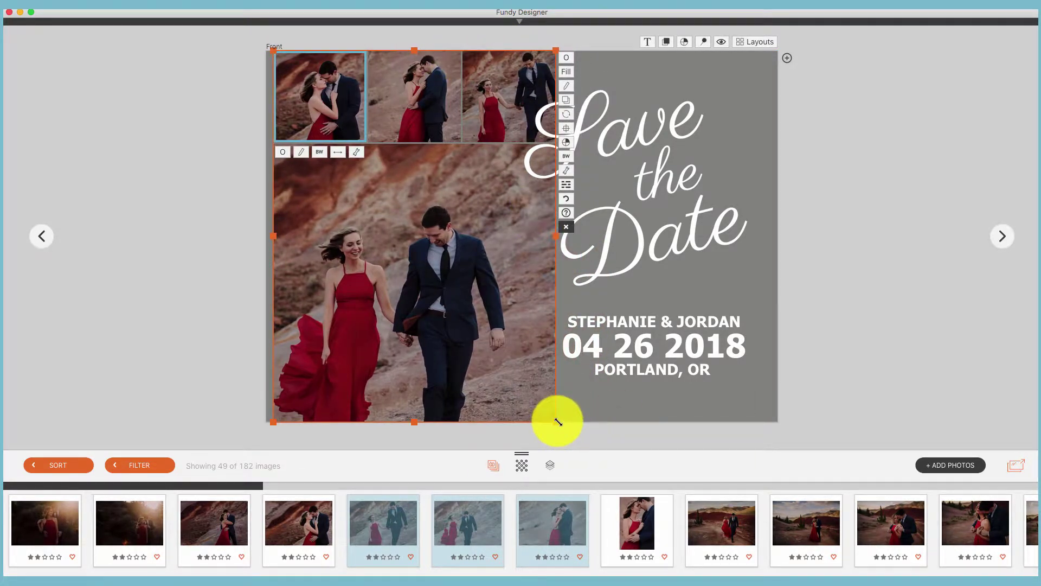
{"action": "left_click_drag", "start_coordinate": [554, 421], "coordinate": [509, 389]}
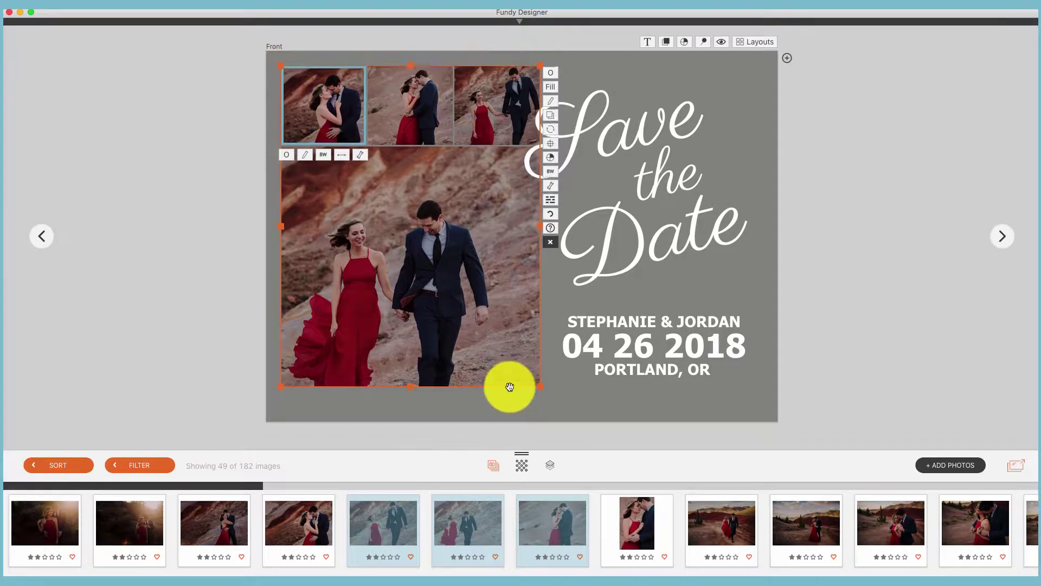
Step: Set the collage spacing to 19 and add a white stroke of 3 around each photo
{"action": "left_click", "coordinate": [552, 191]}
{"action": "left_click_drag", "start_coordinate": [427, 208], "coordinate": [440, 210]}
{"action": "left_click", "coordinate": [428, 246]}
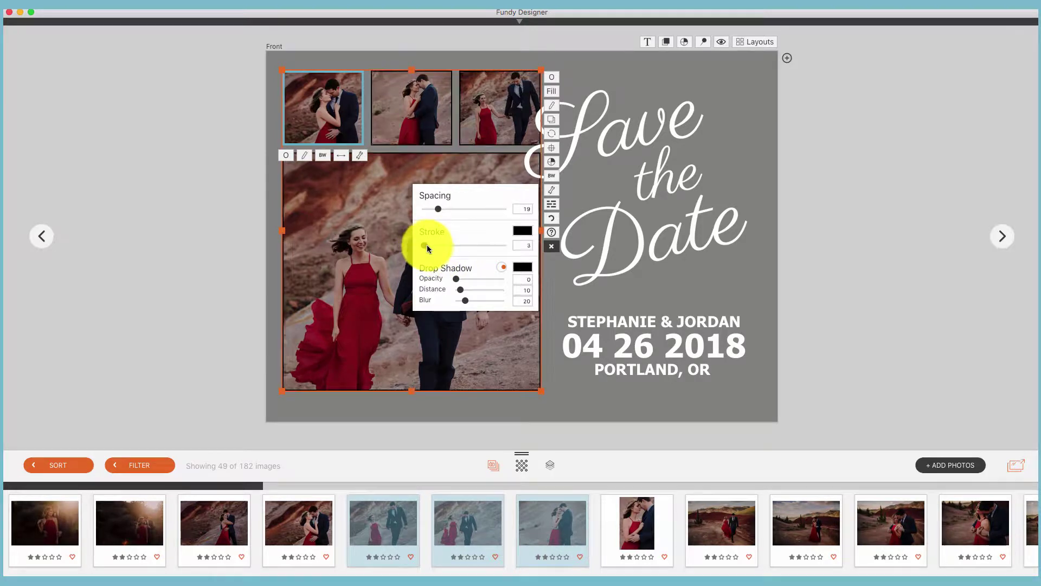
{"action": "left_click", "coordinate": [491, 200]}
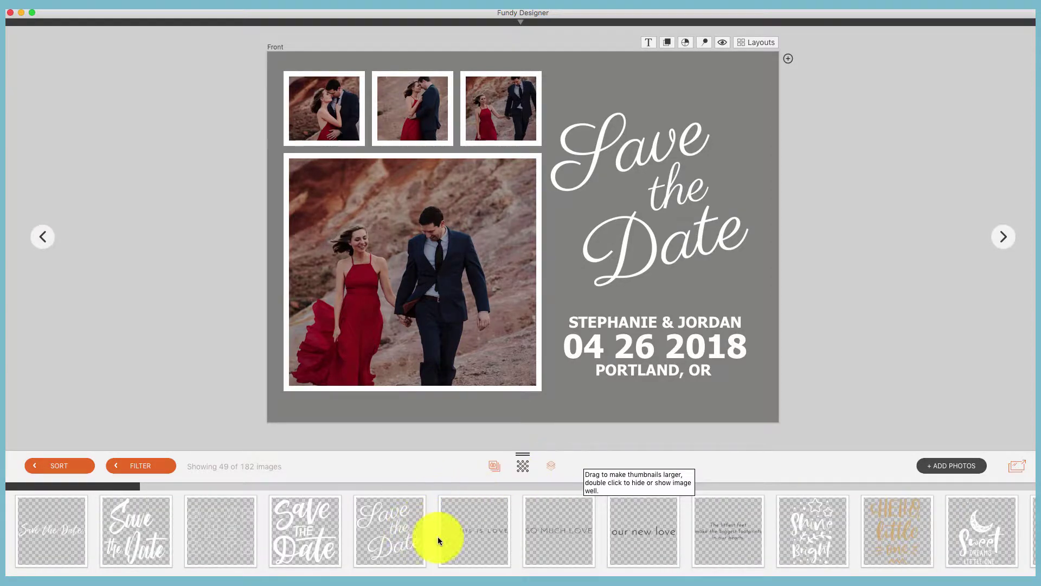
Step: Swap the existing title for the brush-script Save the Date word-art graphic
{"action": "left_click_drag", "start_coordinate": [352, 539], "coordinate": [666, 250]}
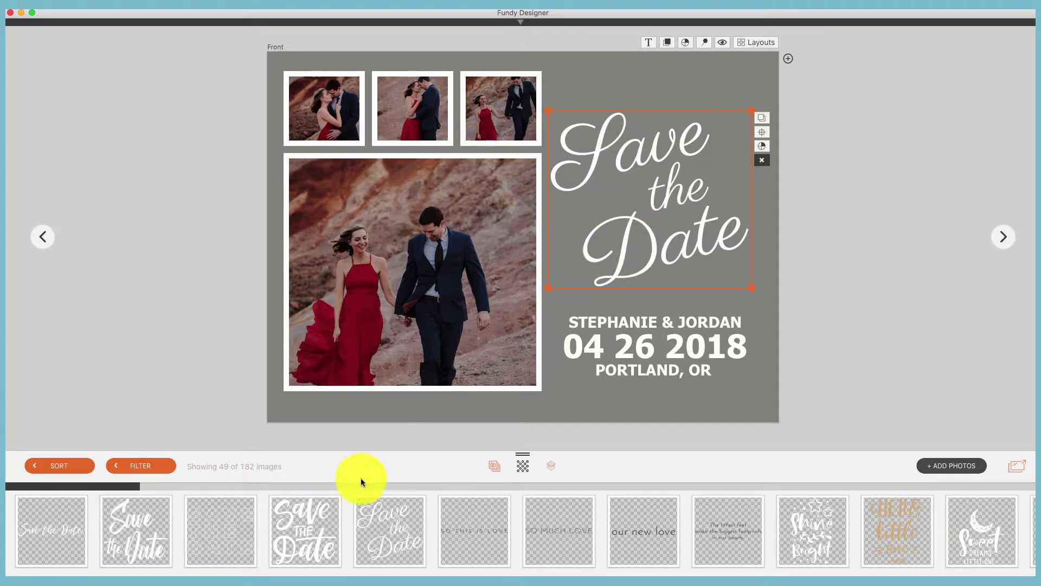
{"action": "scroll", "coordinate": [305, 531], "scroll_direction": "right", "scroll_amount": 1}
{"action": "left_click_drag", "start_coordinate": [305, 531], "coordinate": [625, 272]}
{"action": "left_click_drag", "start_coordinate": [105, 522], "coordinate": [679, 243]}
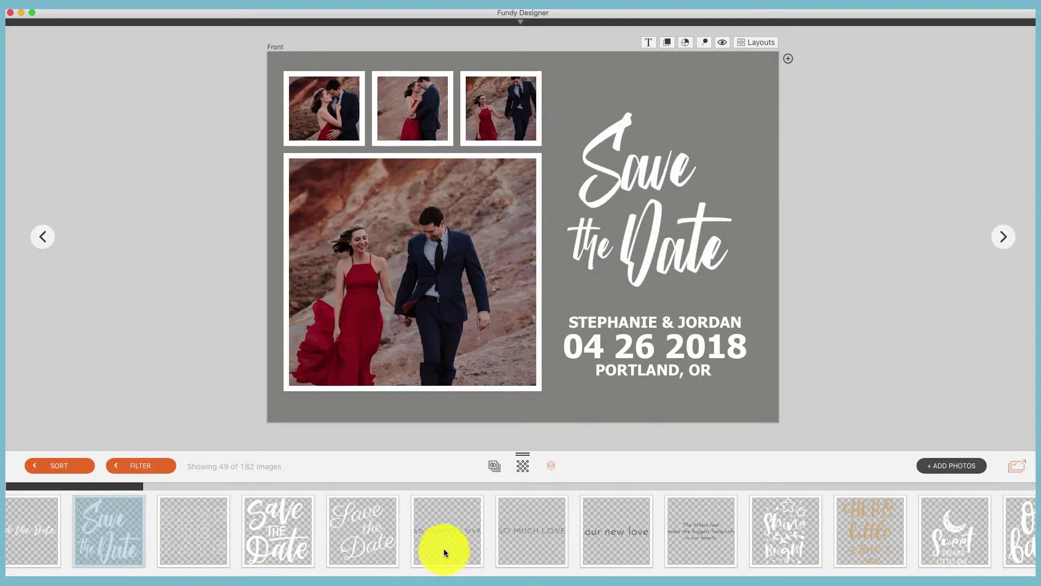
{"action": "left_click", "coordinate": [672, 238]}
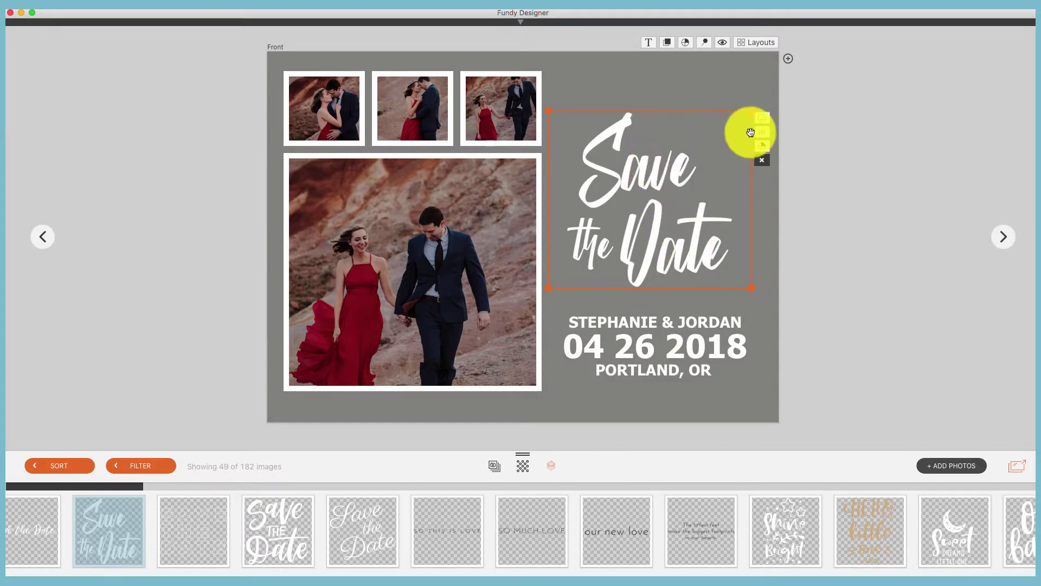
Step: Give the brush-script title a black colour overlay and lower the overlay opacity
{"action": "left_click", "coordinate": [762, 118]}
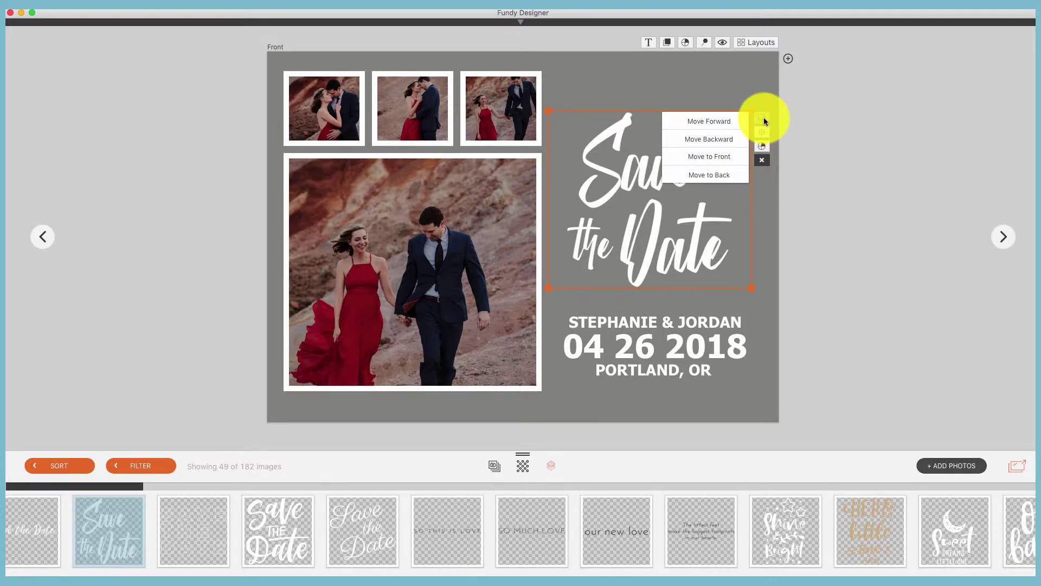
{"action": "left_click", "coordinate": [762, 131]}
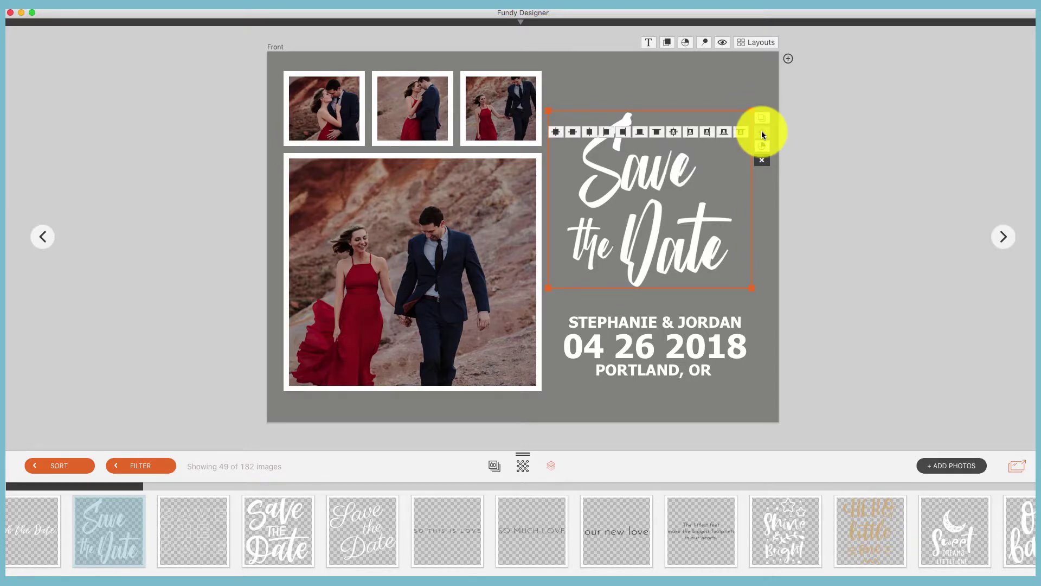
{"action": "left_click", "coordinate": [763, 144]}
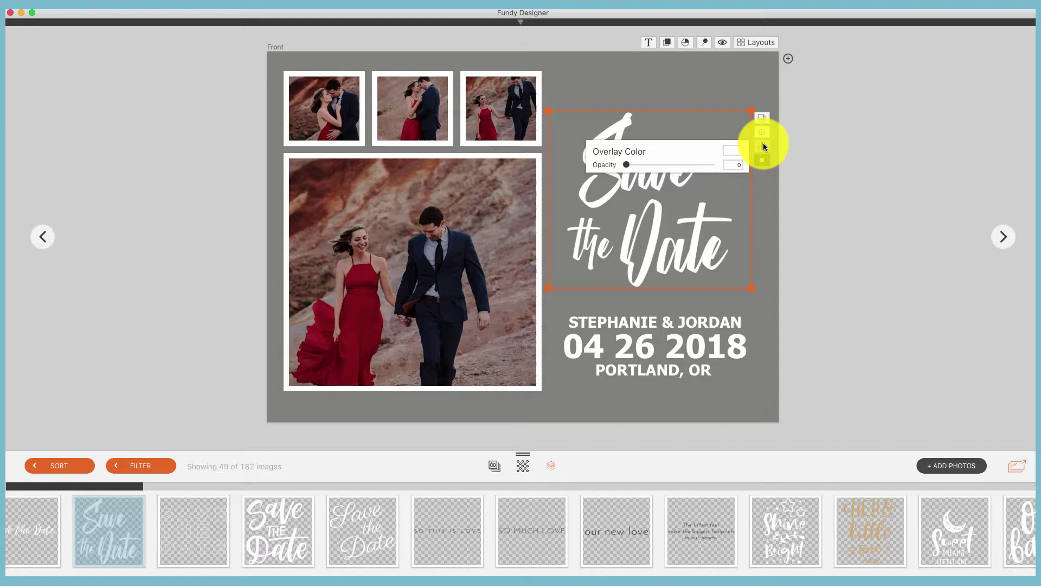
{"action": "left_click", "coordinate": [735, 152]}
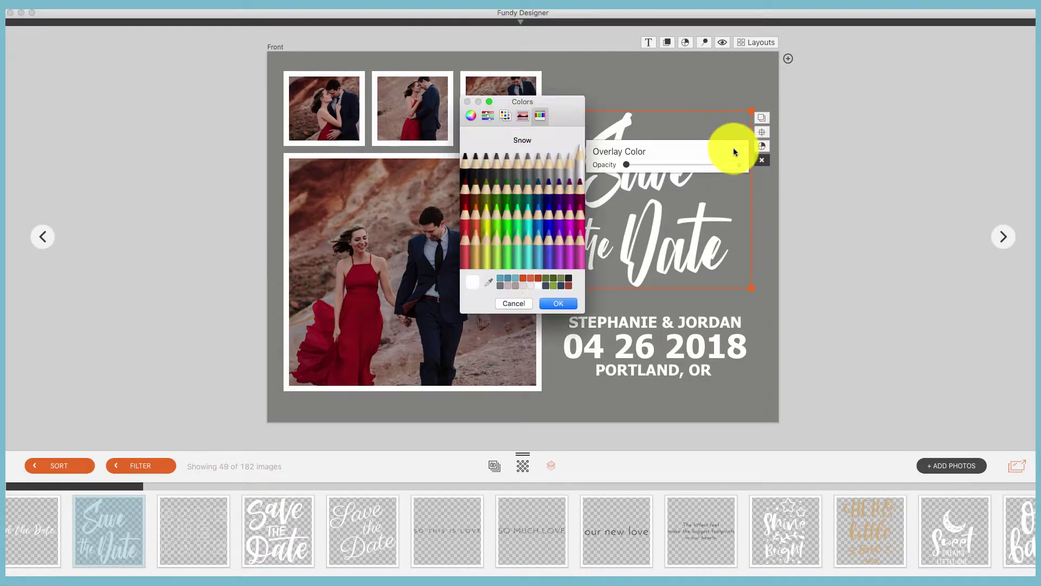
{"action": "left_click", "coordinate": [468, 164]}
{"action": "left_click", "coordinate": [564, 303]}
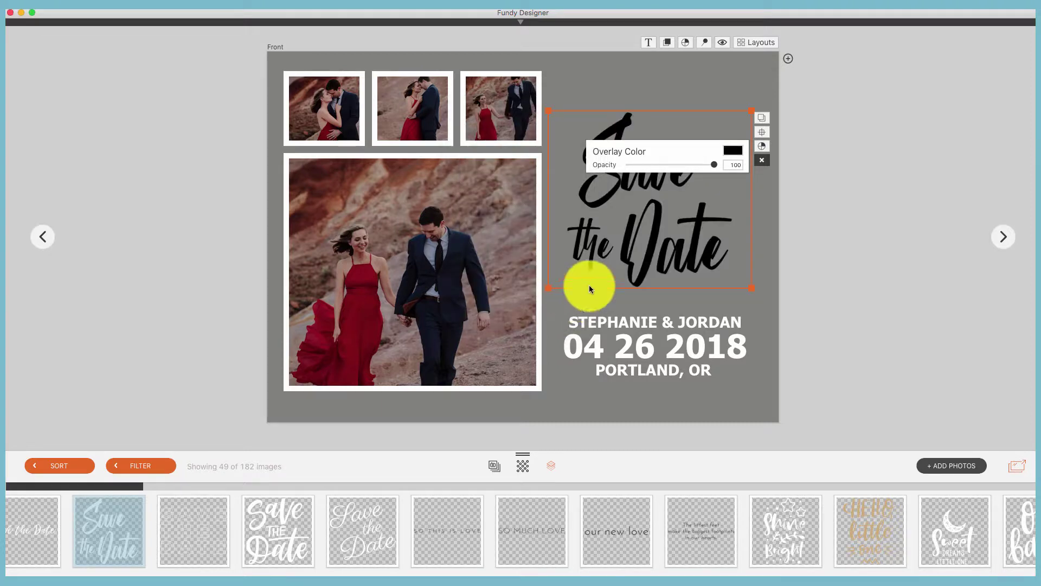
{"action": "mouse_move", "coordinate": [713, 165]}
{"action": "left_mouse_down"}
{"action": "mouse_move", "coordinate": [672, 165]}
{"action": "mouse_move", "coordinate": [713, 162]}
{"action": "left_mouse_up"}
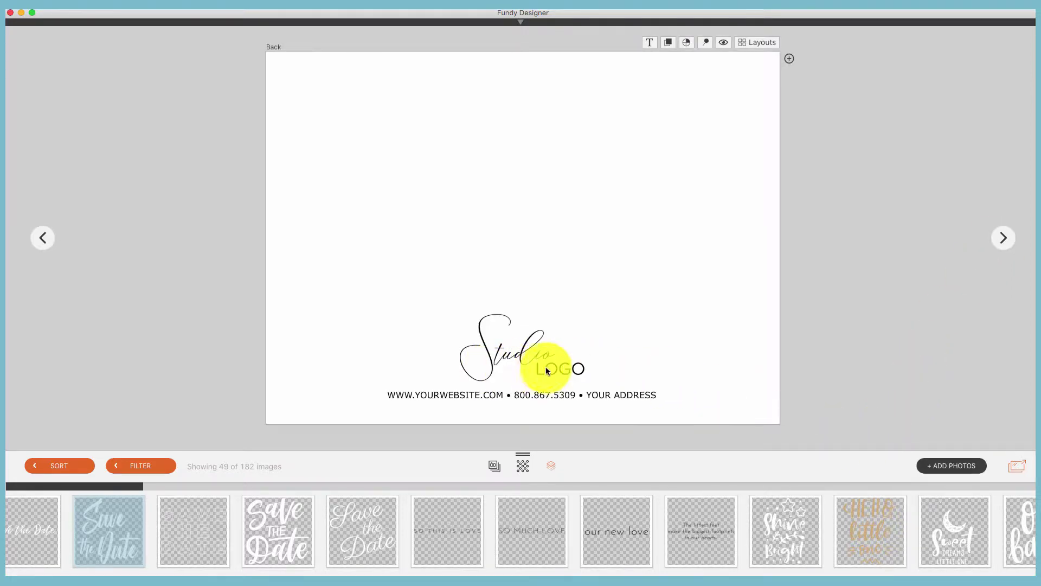
Step: Import the Logo-02sm.png graphic by searching the import dialog for 'logo'
{"action": "left_click", "coordinate": [952, 465]}
{"action": "left_click", "coordinate": [682, 87]}
{"action": "type", "text": "logo"}
{"action": "left_click", "coordinate": [688, 114]}
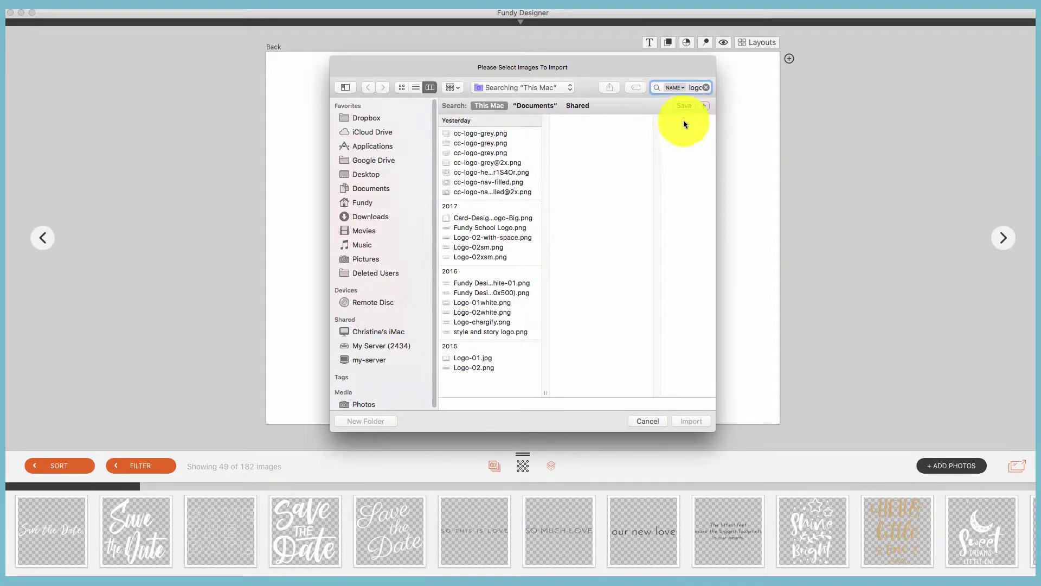
{"action": "left_click", "coordinate": [509, 227]}
{"action": "left_click", "coordinate": [500, 246]}
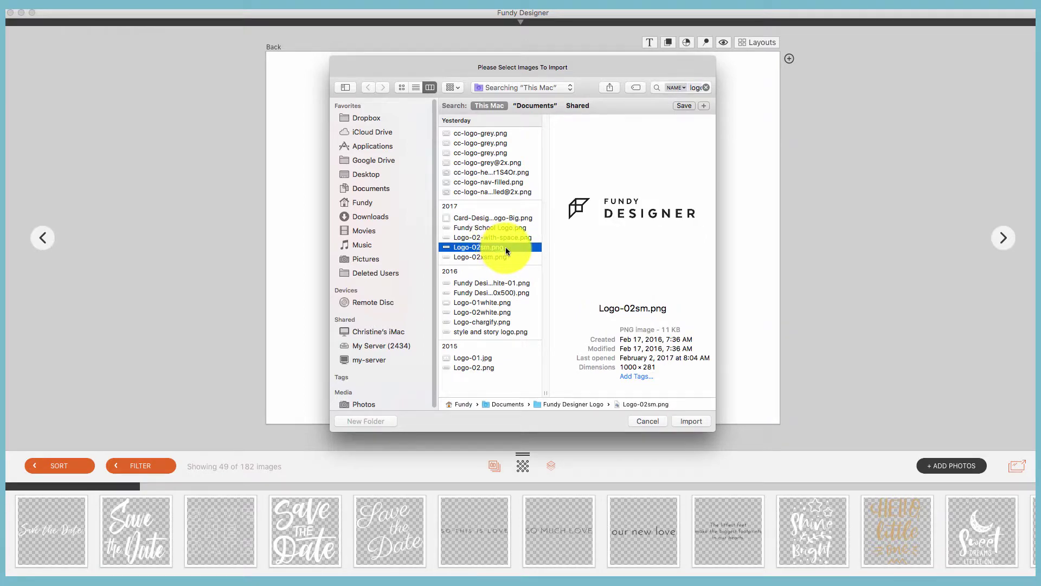
{"action": "left_click", "coordinate": [691, 421]}
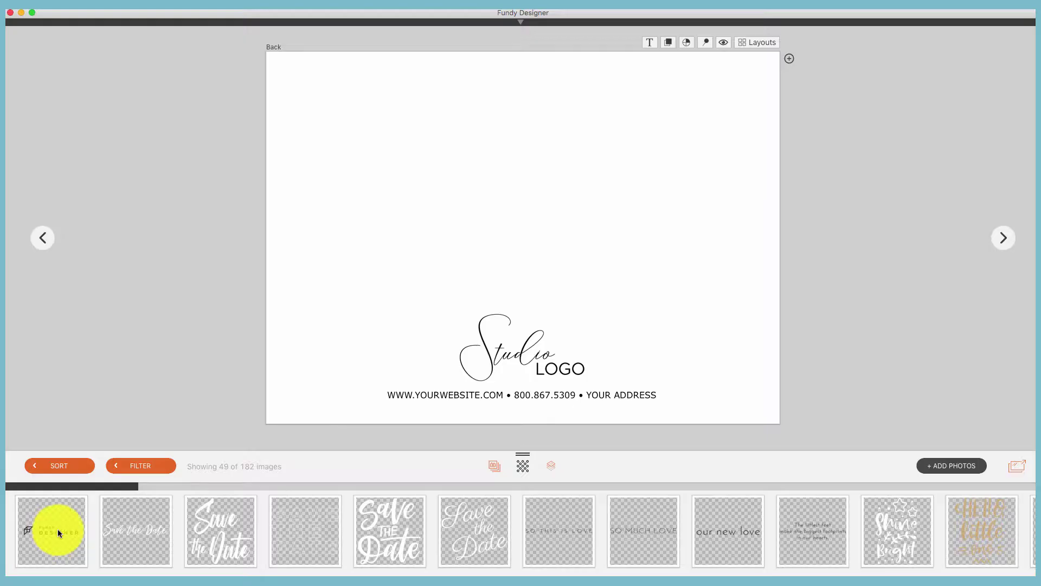
Step: Place the Fundy Designer logo in the Studio LOGO frame, then switch the filmstrip between photos and graphics
{"action": "left_click_drag", "start_coordinate": [58, 529], "coordinate": [510, 360]}
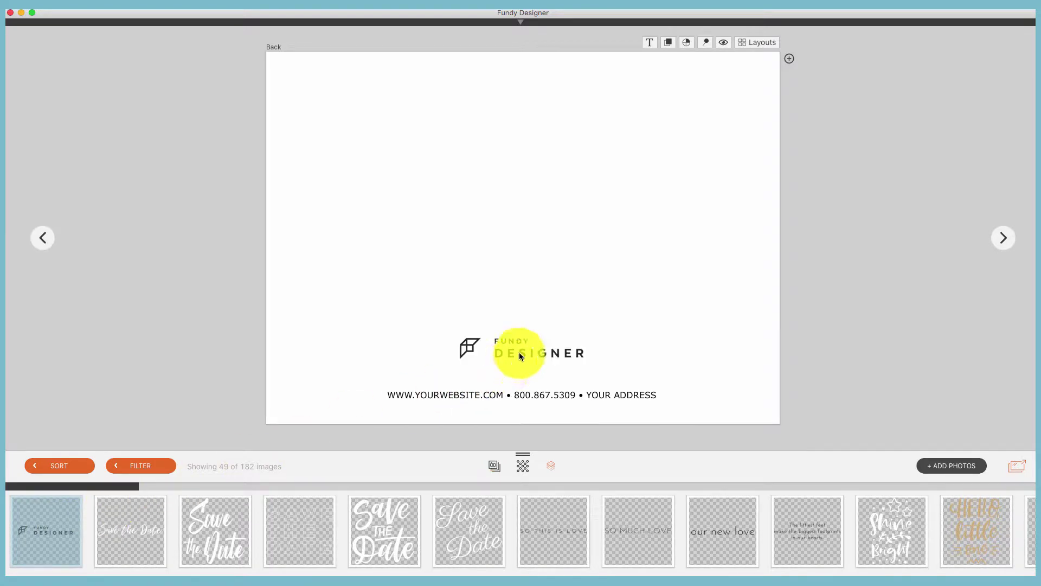
{"action": "left_click", "coordinate": [522, 330]}
{"action": "left_click", "coordinate": [688, 362]}
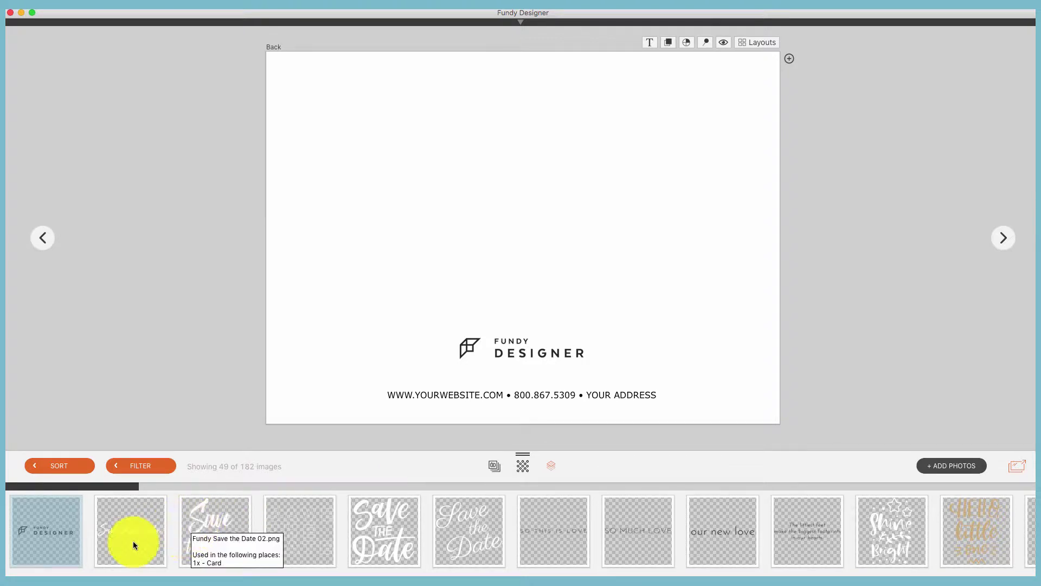
{"action": "left_click", "coordinate": [498, 466]}
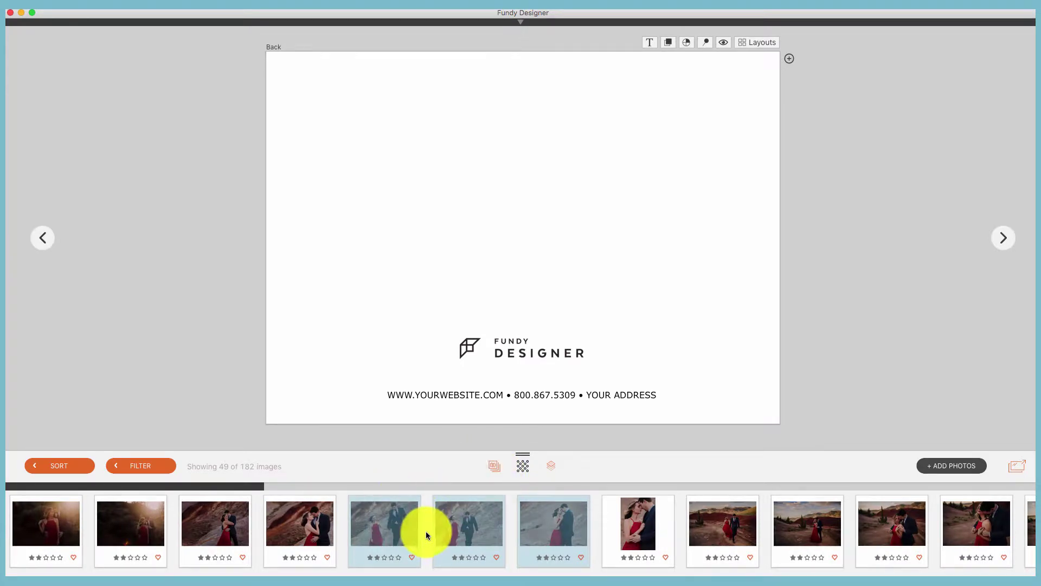
{"action": "left_click", "coordinate": [551, 468]}
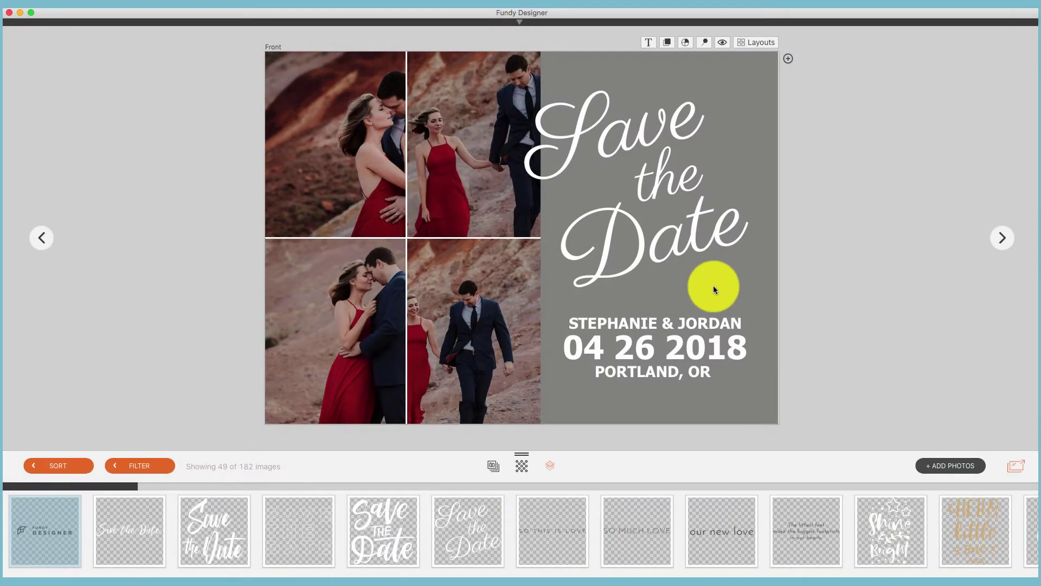
Step: Add a test black rectangle over the top-left photo, resize it, then delete it
{"action": "left_click", "coordinate": [713, 287]}
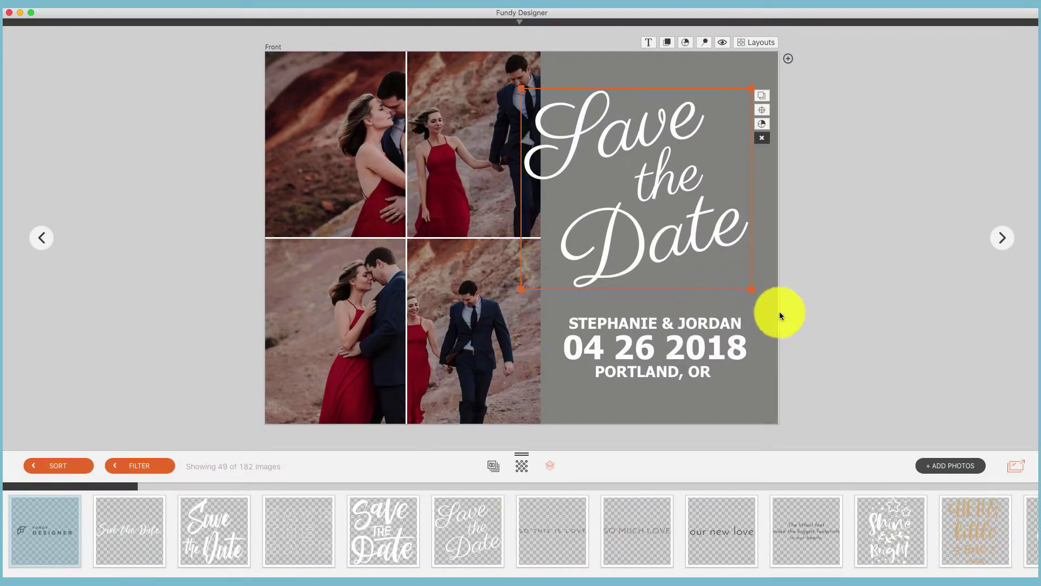
{"action": "left_click", "coordinate": [761, 316]}
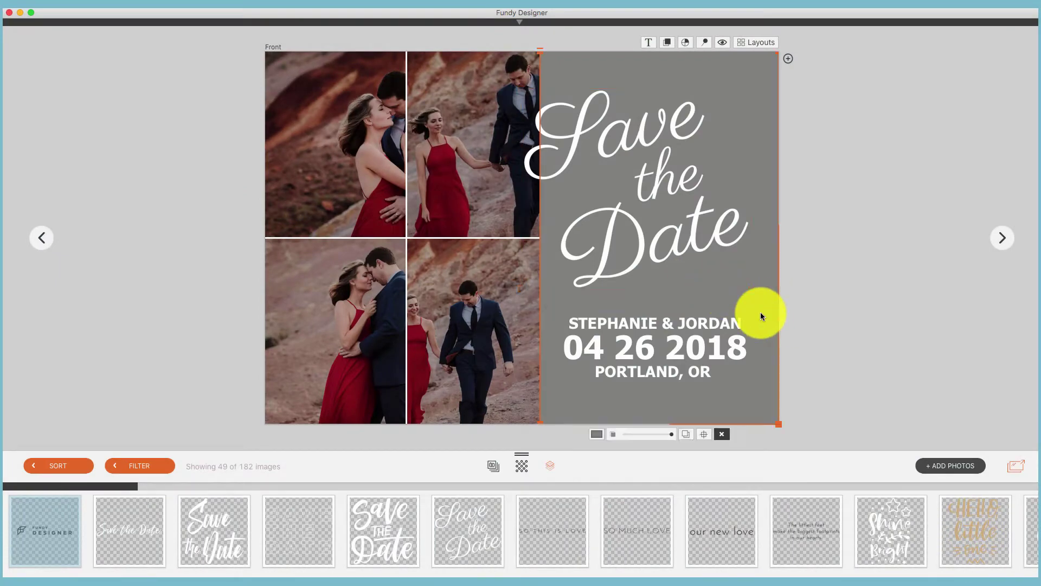
{"action": "left_click", "coordinate": [667, 42]}
{"action": "left_click", "coordinate": [420, 184]}
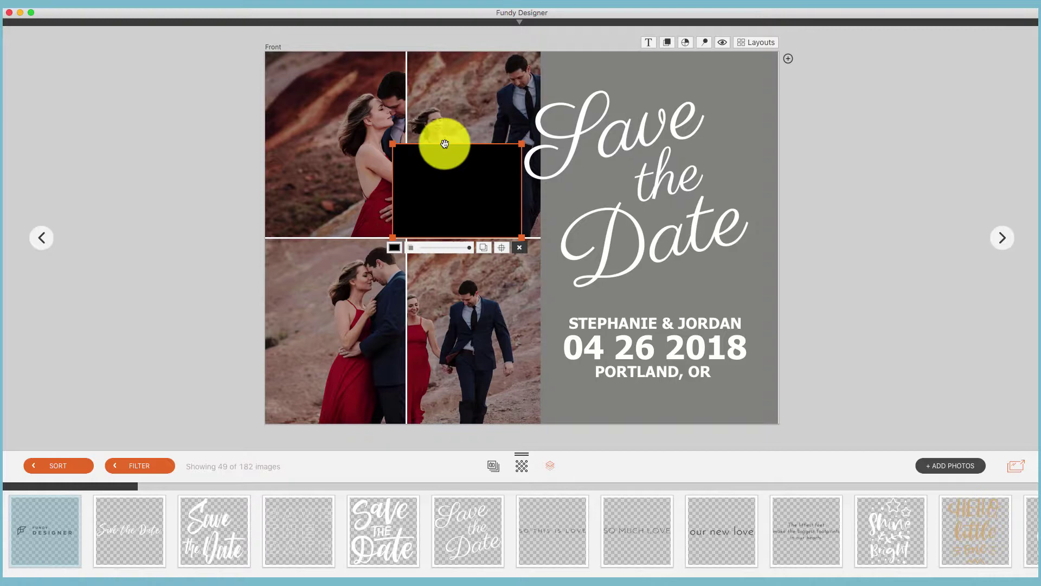
{"action": "left_click_drag", "start_coordinate": [445, 143], "coordinate": [378, 126]}
{"action": "left_click_drag", "start_coordinate": [458, 221], "coordinate": [547, 289]}
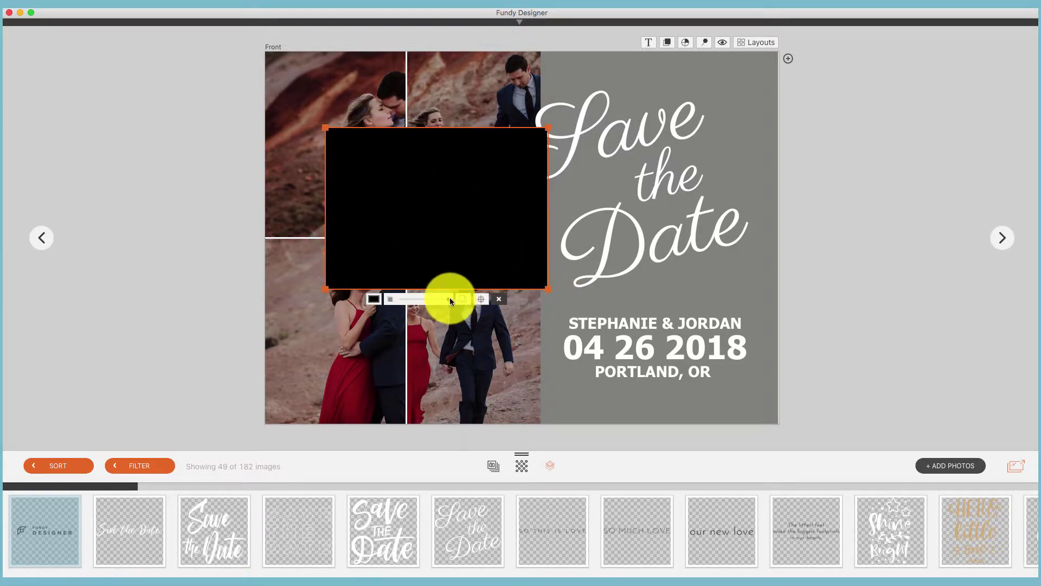
{"action": "mouse_move", "coordinate": [450, 297]}
{"action": "left_mouse_down"}
{"action": "mouse_move", "coordinate": [417, 297]}
{"action": "mouse_move", "coordinate": [453, 299]}
{"action": "left_mouse_up"}
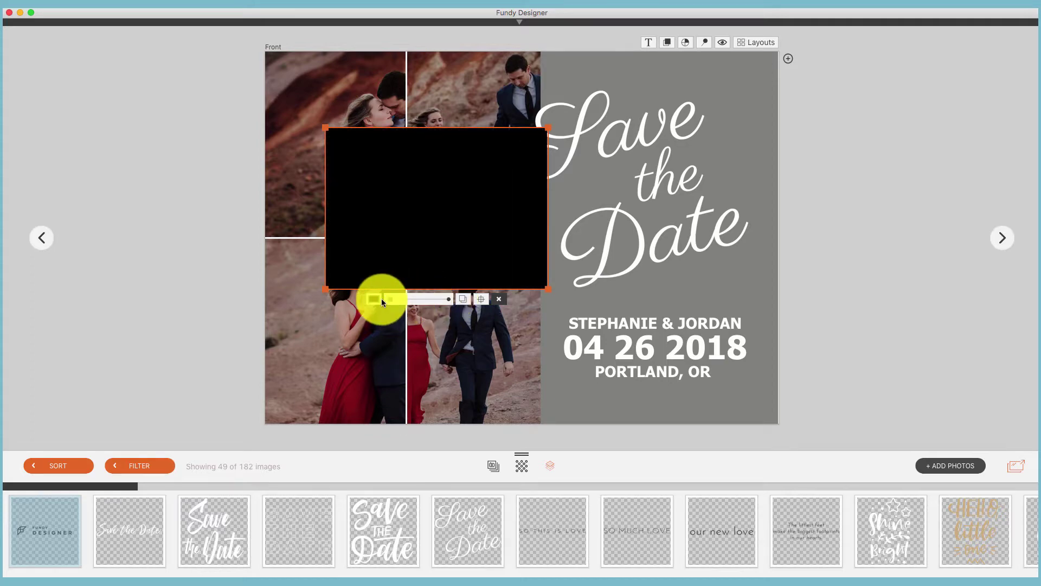
{"action": "left_click", "coordinate": [462, 299]}
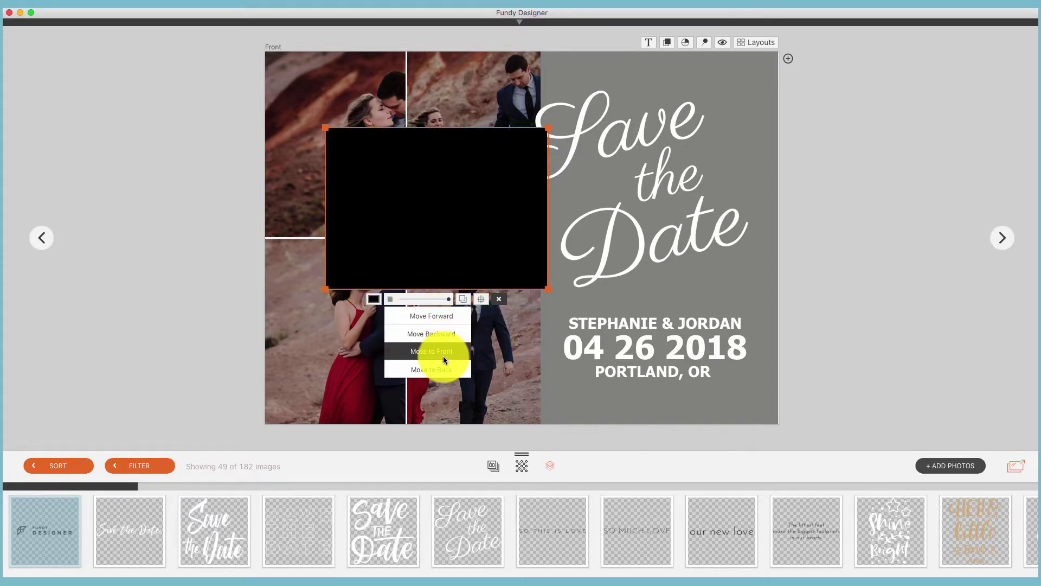
{"action": "left_click", "coordinate": [481, 299]}
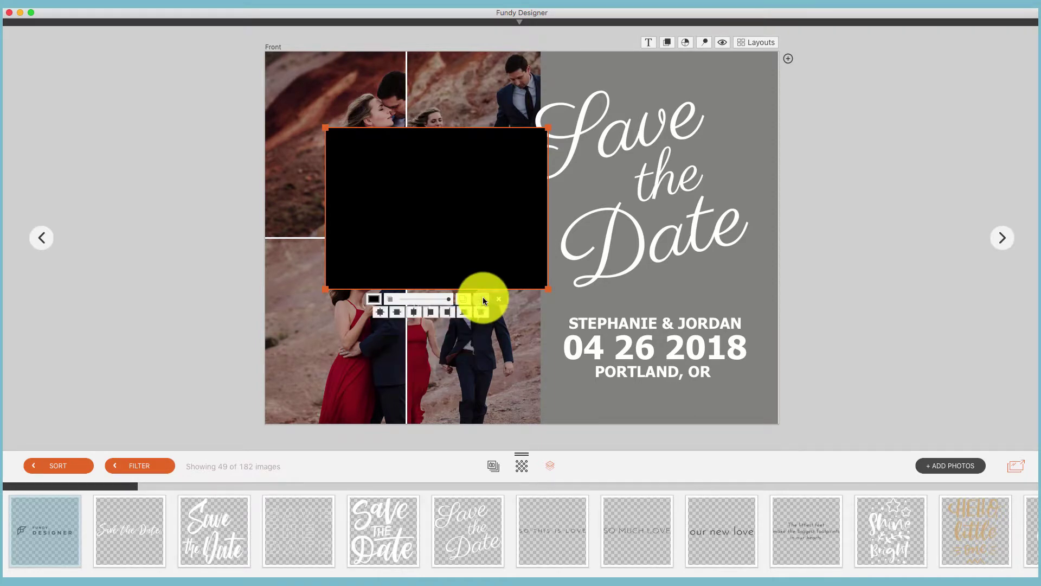
{"action": "left_click", "coordinate": [480, 298]}
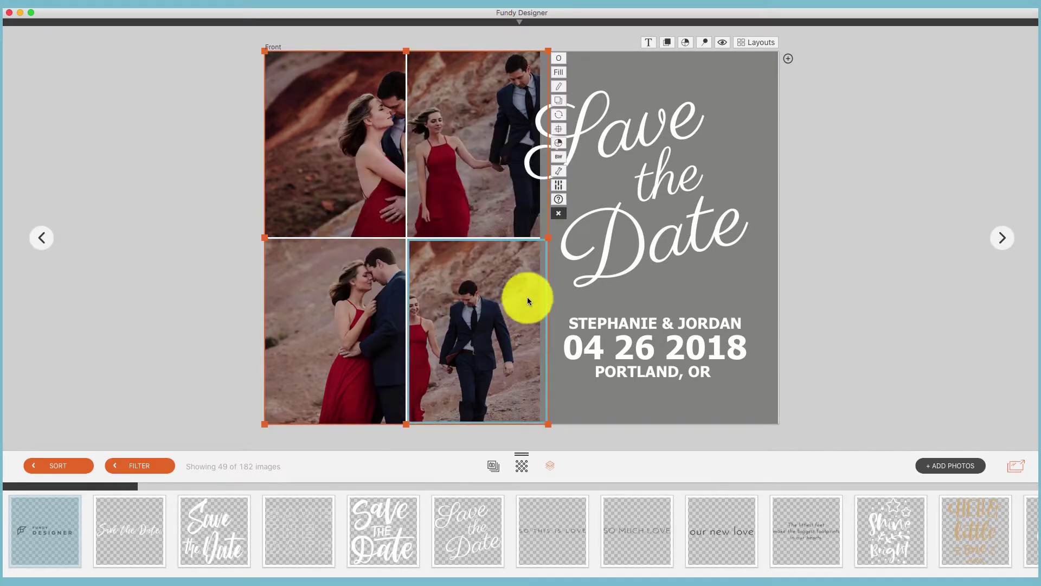
Step: Raise the photo grid spacing from 5 to 18
{"action": "left_click", "coordinate": [559, 173]}
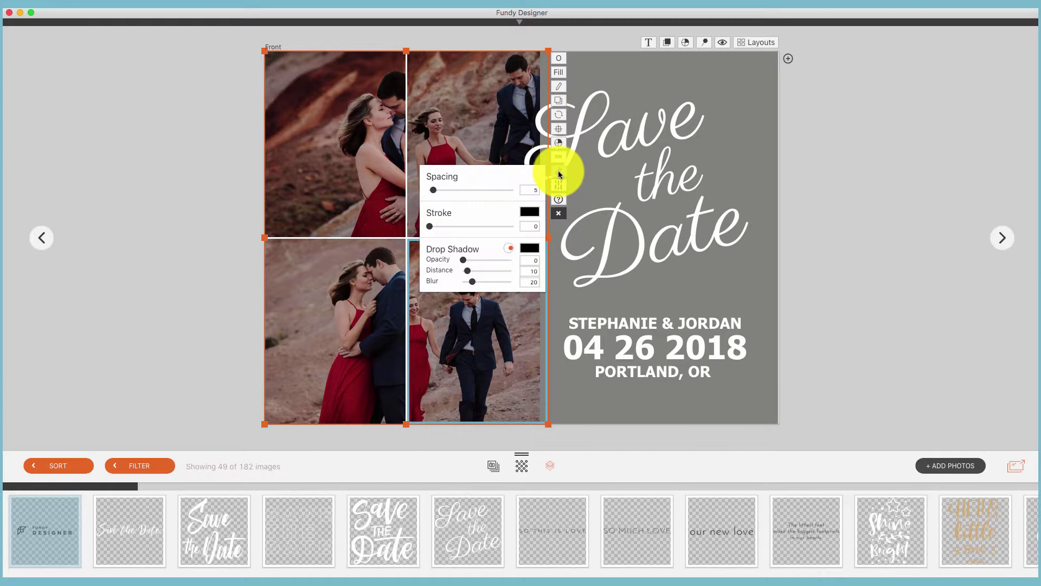
{"action": "left_click_drag", "start_coordinate": [433, 190], "coordinate": [444, 190]}
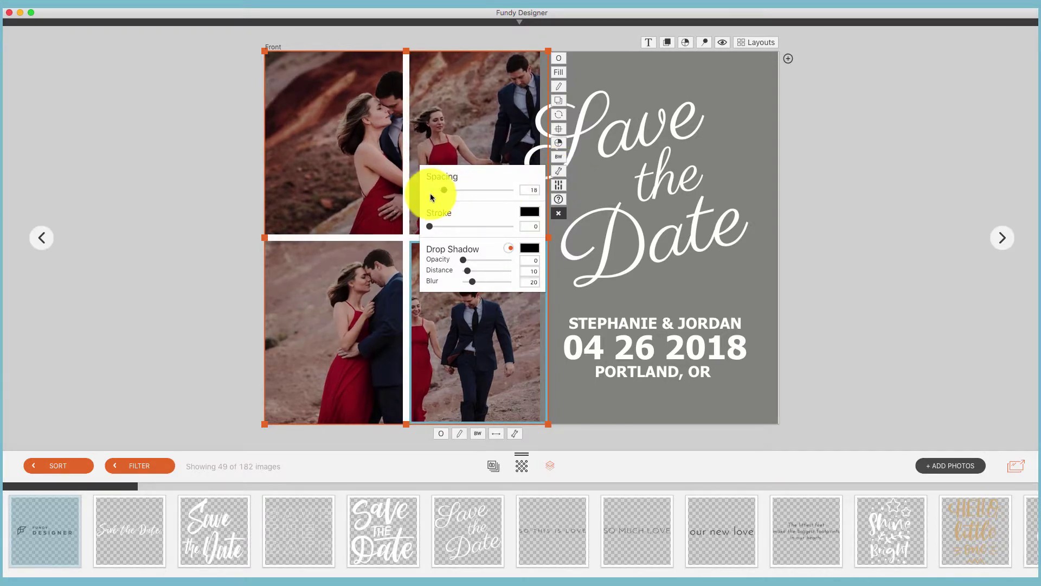
{"action": "left_click", "coordinate": [374, 145]}
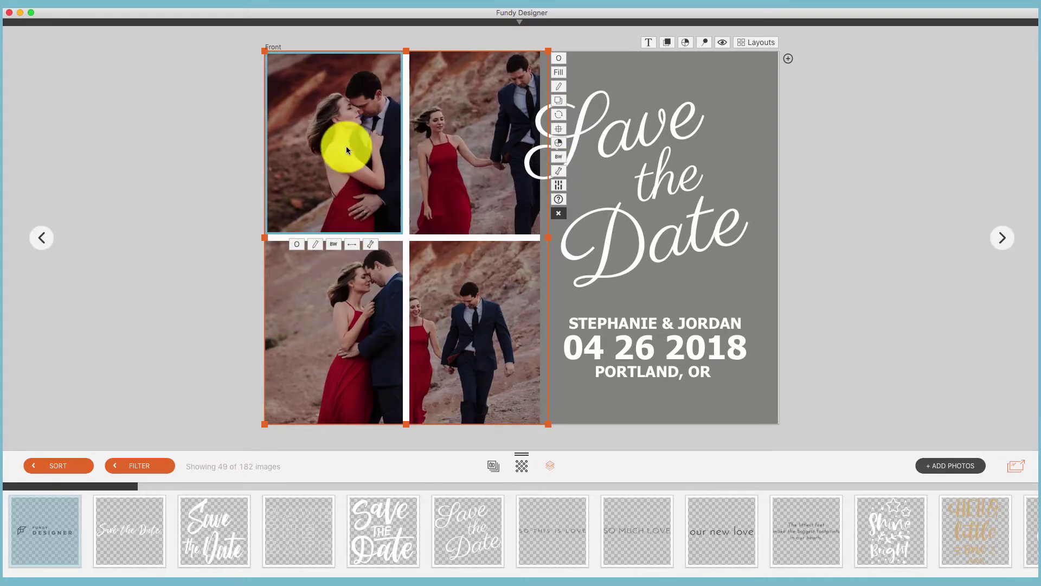
Step: Widen the gray panel leftward and send it behind the photos
{"action": "left_click", "coordinate": [756, 285]}
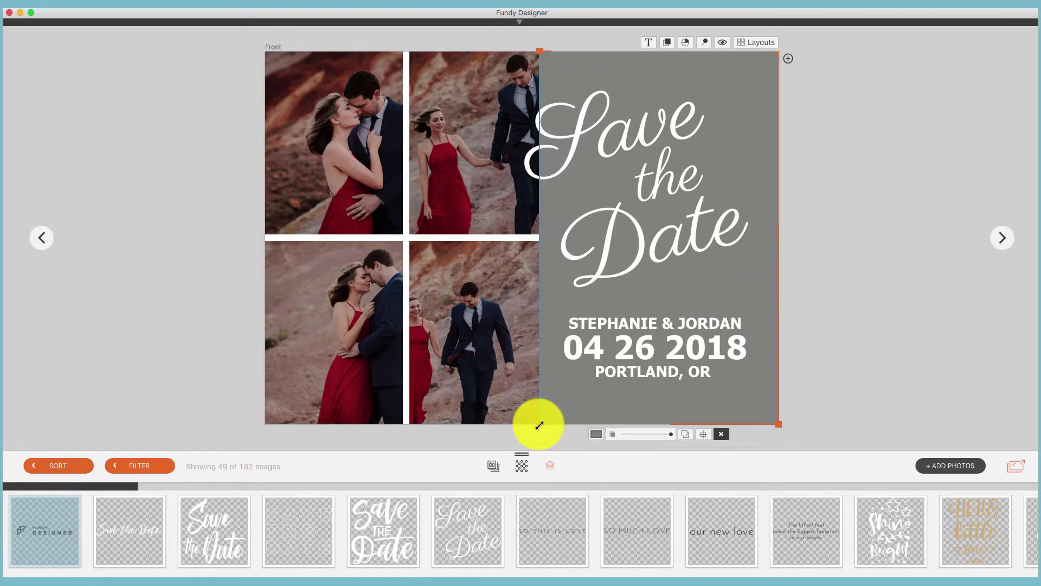
{"action": "left_click_drag", "start_coordinate": [539, 424], "coordinate": [419, 435]}
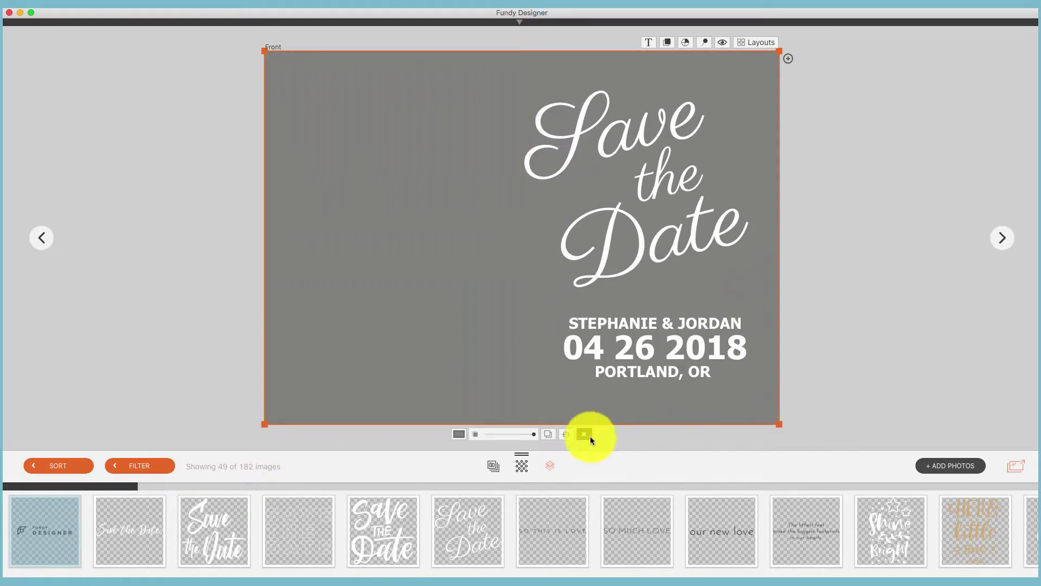
{"action": "left_click", "coordinate": [551, 431]}
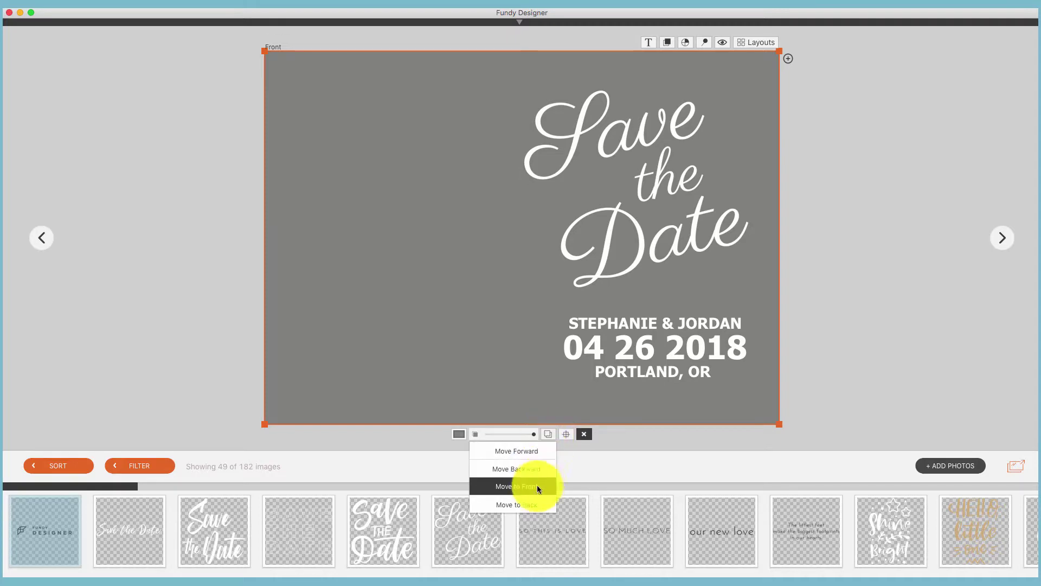
{"action": "left_click", "coordinate": [536, 503]}
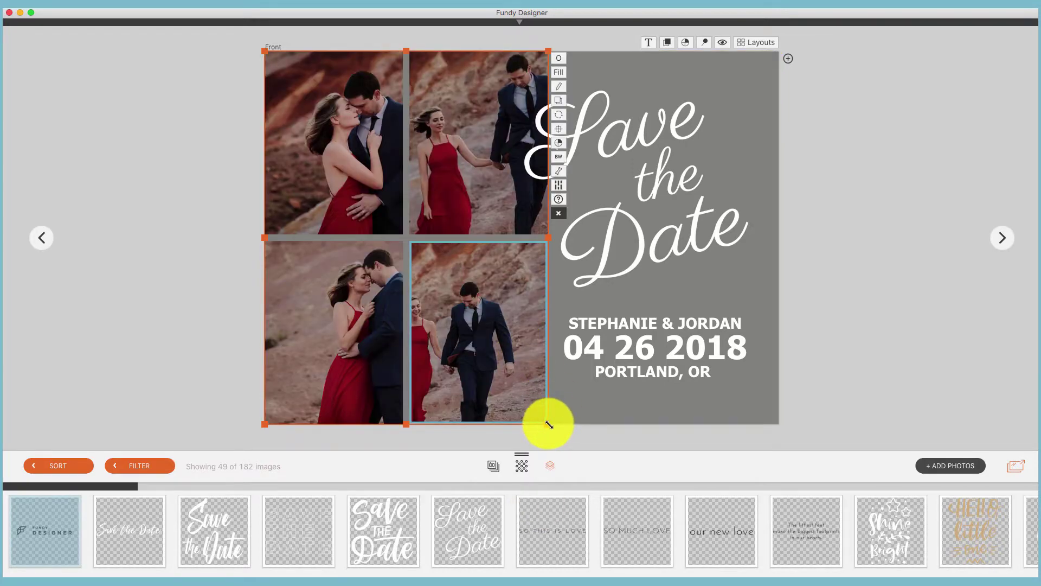
Step: Shrink the photo grid and move it down and to the right
{"action": "left_click_drag", "start_coordinate": [546, 422], "coordinate": [507, 335]}
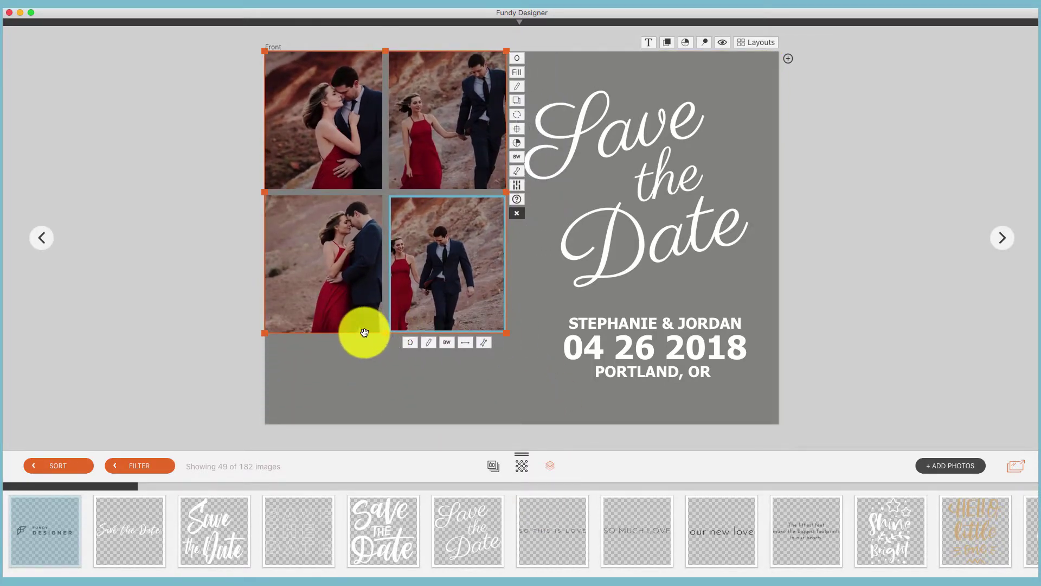
{"action": "left_click_drag", "start_coordinate": [364, 332], "coordinate": [380, 364]}
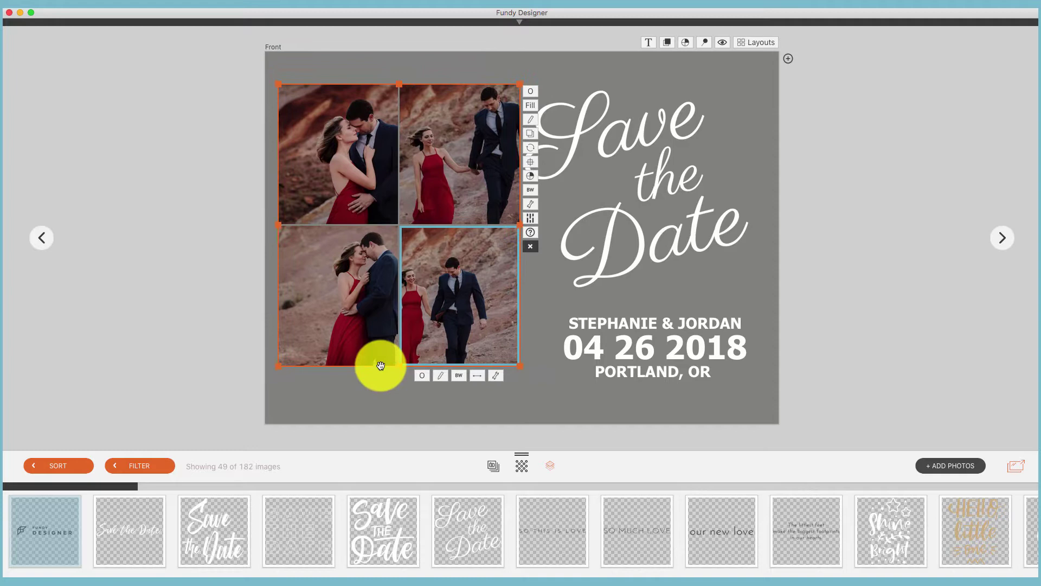
{"action": "left_click", "coordinate": [617, 287]}
{"action": "left_click", "coordinate": [461, 273]}
{"action": "left_click", "coordinate": [543, 298]}
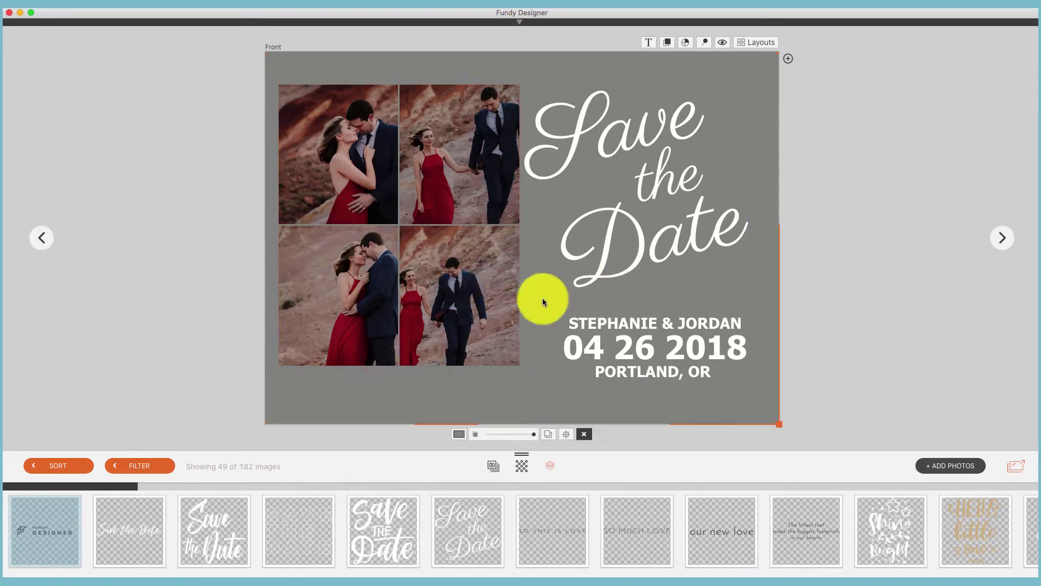
{"action": "left_click", "coordinate": [446, 297]}
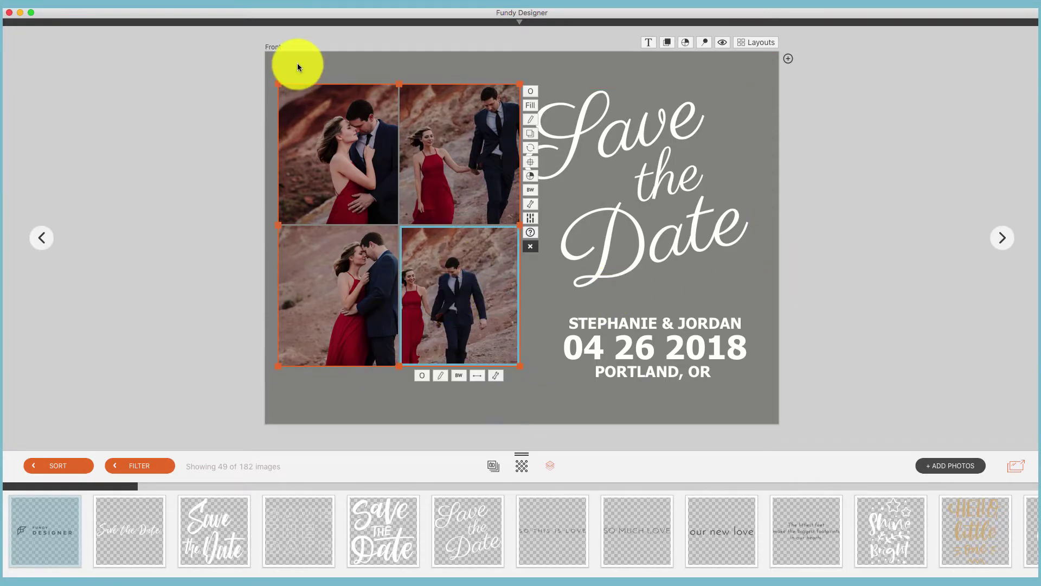
Step: Pull in the gray rectangle's edges so it forms a block beside the photos
{"action": "left_click", "coordinate": [267, 51]}
{"action": "left_click_drag", "start_coordinate": [267, 51], "coordinate": [556, 76]}
{"action": "left_click_drag", "start_coordinate": [779, 423], "coordinate": [748, 388]}
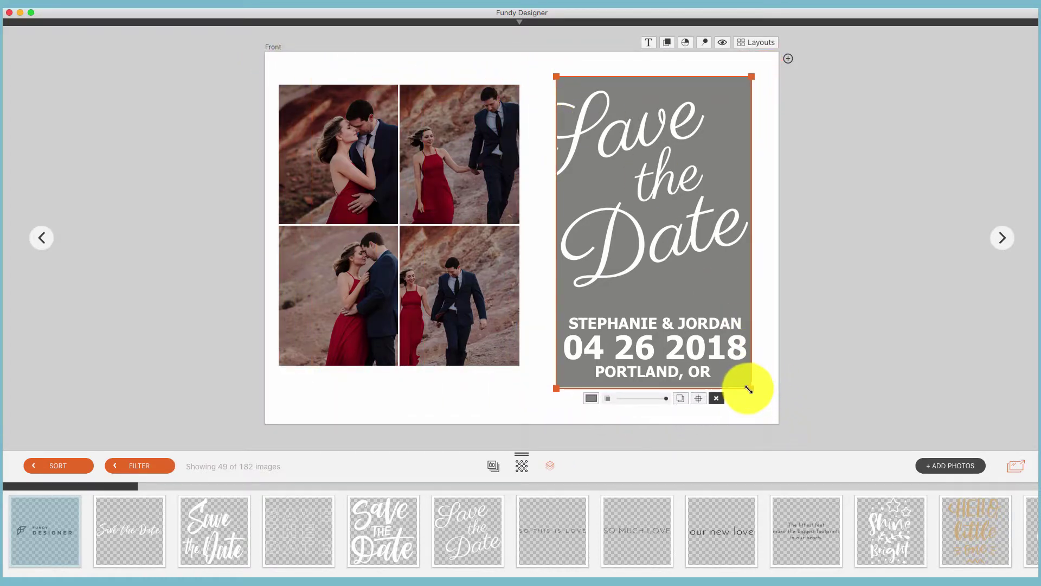
Step: Shrink the Save the Date title box to fit inside the gray block
{"action": "left_click", "coordinate": [686, 235]}
{"action": "left_click_drag", "start_coordinate": [523, 88], "coordinate": [581, 116]}
{"action": "left_click_drag", "start_coordinate": [727, 291], "coordinate": [698, 262]}
{"action": "left_click", "coordinate": [691, 352]}
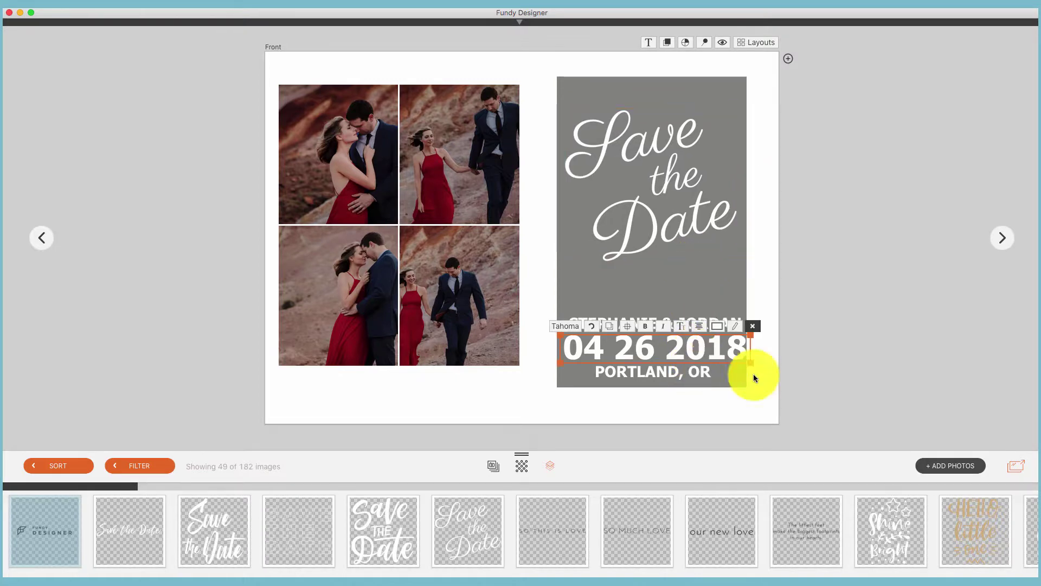
{"action": "left_click", "coordinate": [872, 336]}
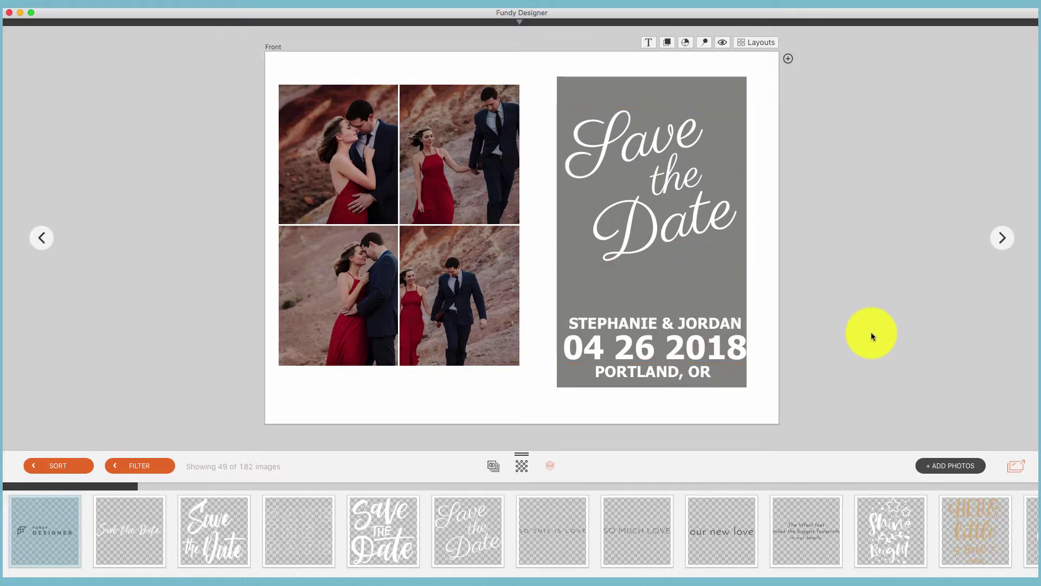
{"action": "left_click", "coordinate": [743, 294]}
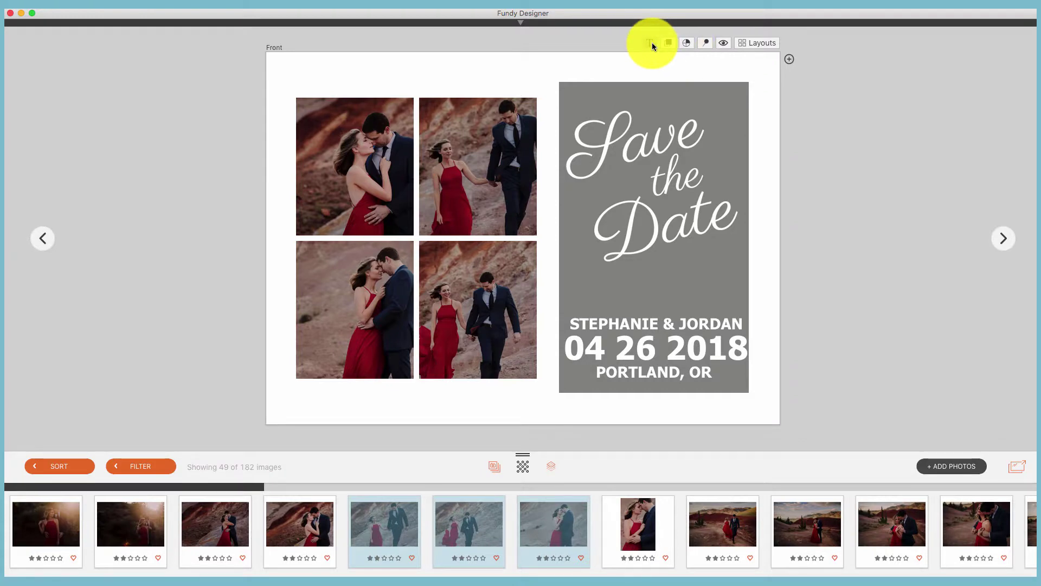
{"action": "left_click", "coordinate": [690, 44]}
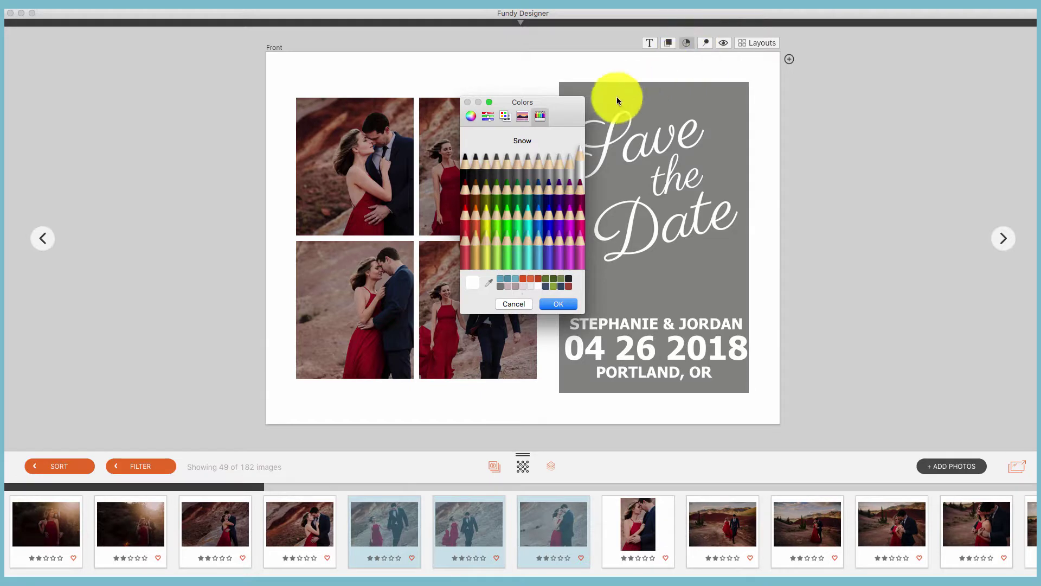
{"action": "left_click", "coordinate": [485, 164]}
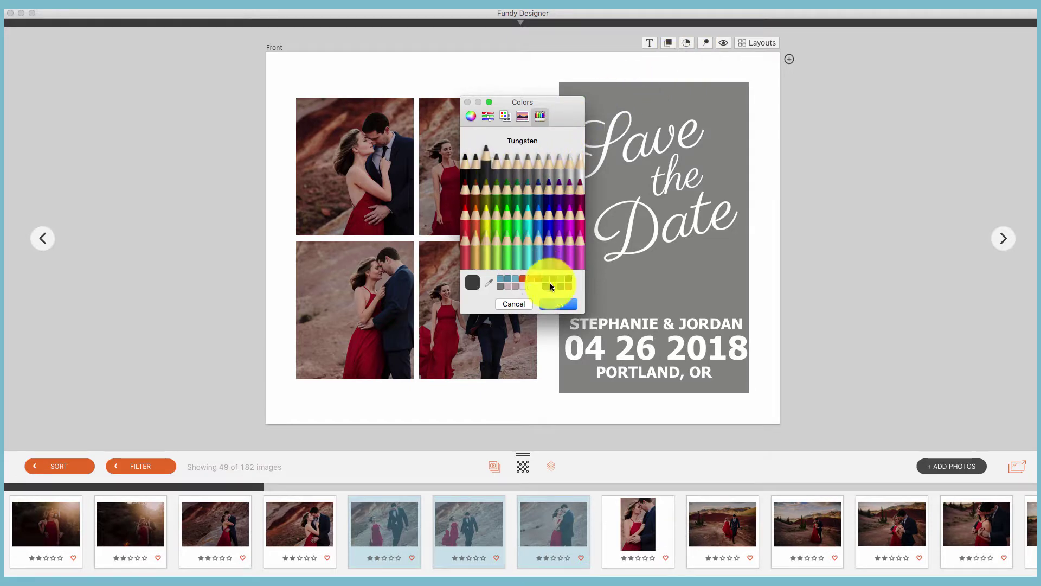
{"action": "left_click", "coordinate": [560, 303]}
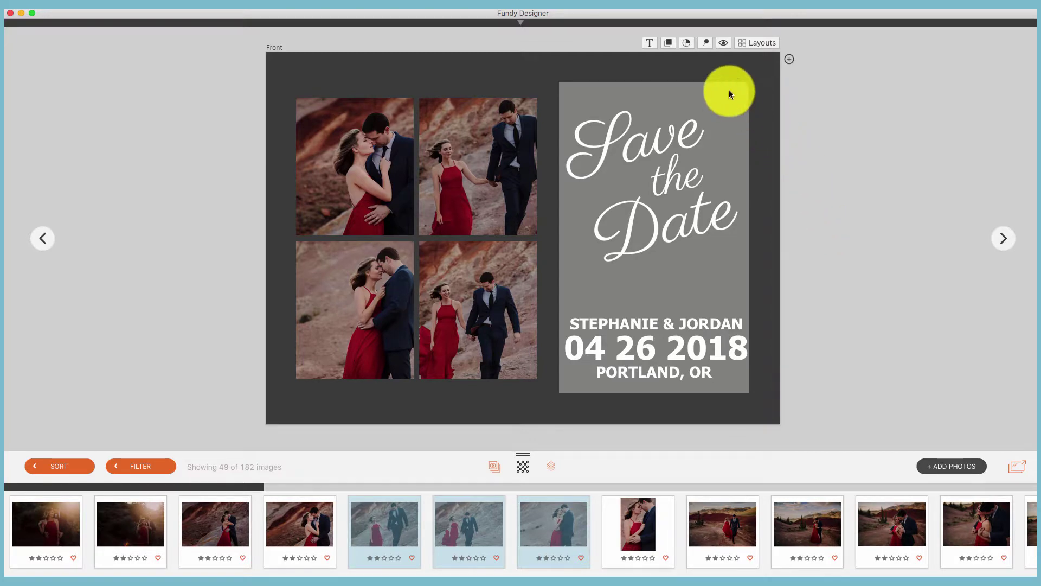
{"action": "left_click", "coordinate": [686, 45]}
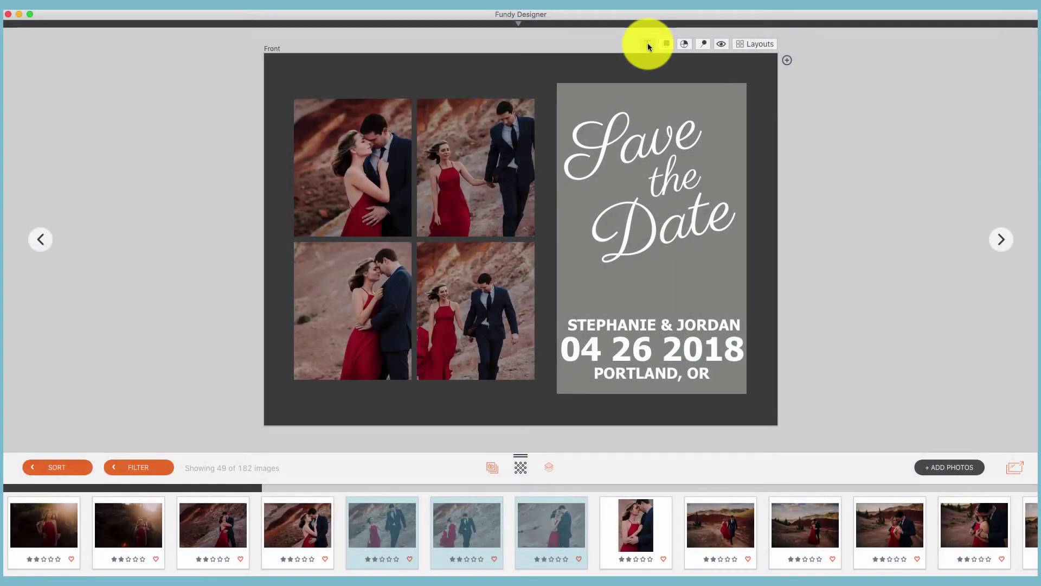
Step: Add a custom text box, then delete it
{"action": "left_click", "coordinate": [648, 43]}
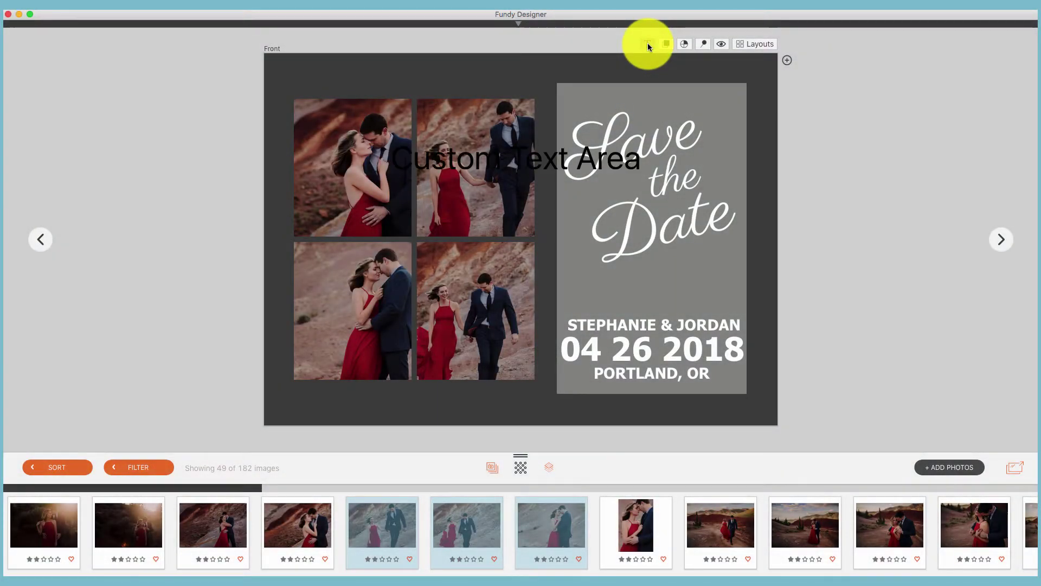
{"action": "left_click", "coordinate": [583, 161]}
{"action": "left_click", "coordinate": [622, 138]}
Step: Change the names line's font size and try the Zapfino font on it
{"action": "left_click", "coordinate": [675, 324]}
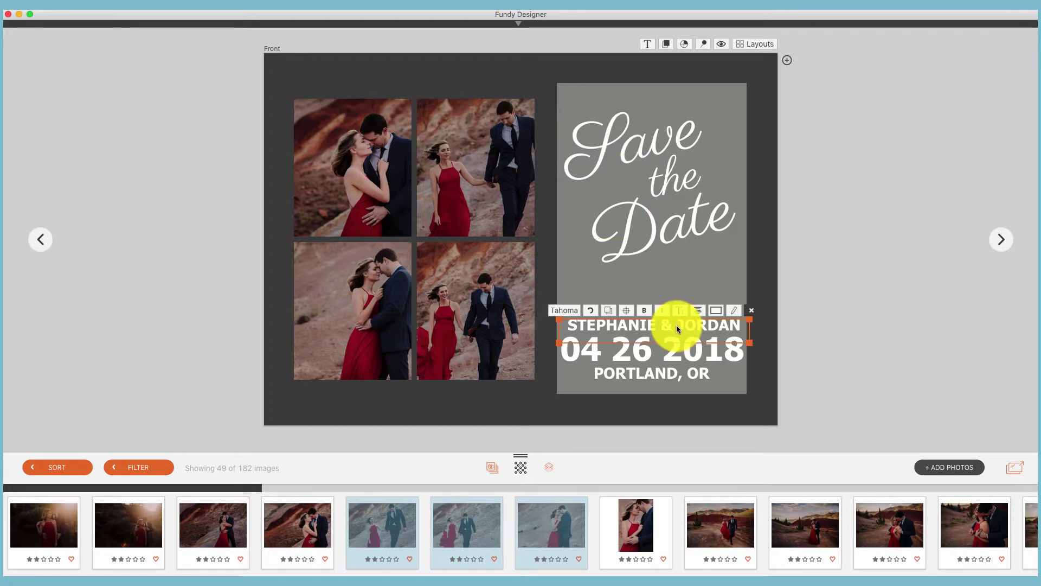
{"action": "left_click", "coordinate": [679, 313]}
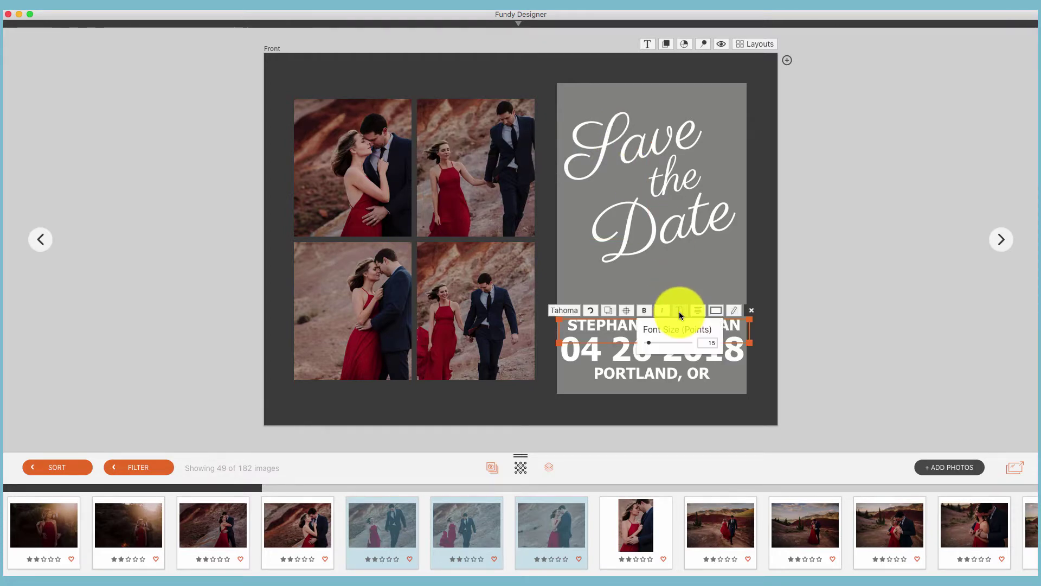
{"action": "left_click_drag", "start_coordinate": [649, 342], "coordinate": [650, 342]}
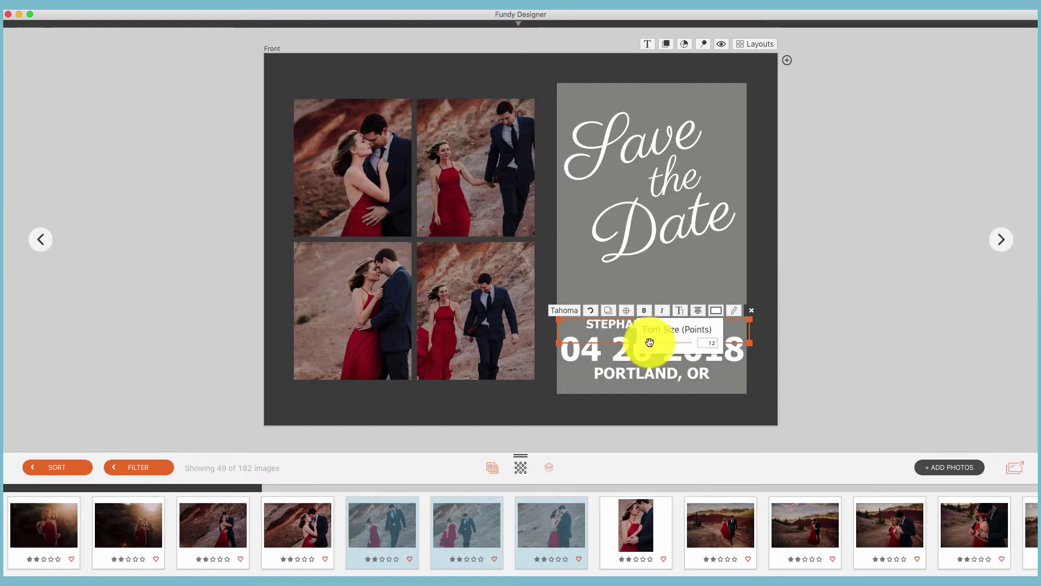
{"action": "left_click", "coordinate": [568, 311]}
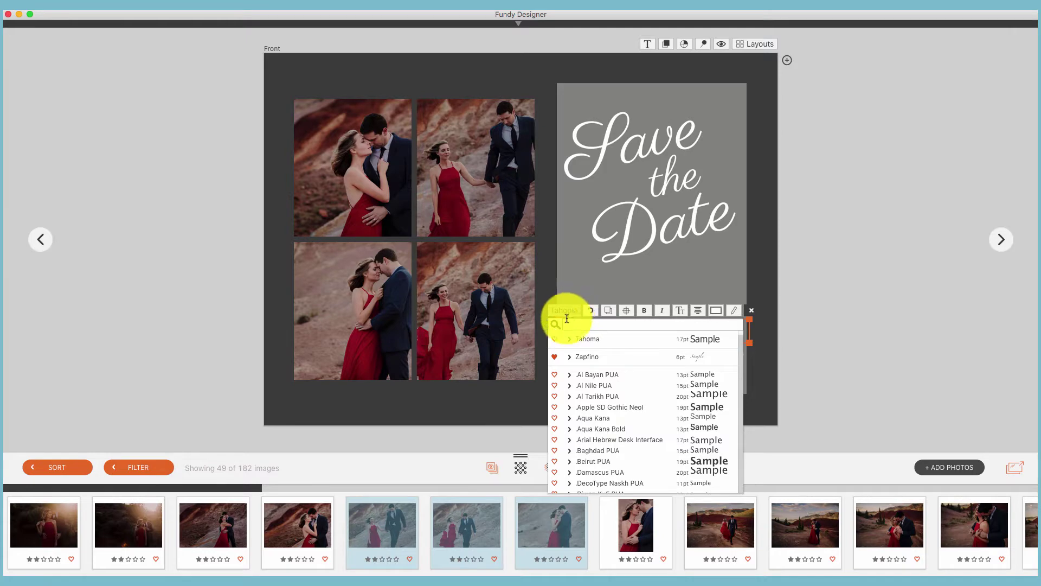
{"action": "left_click", "coordinate": [554, 357]}
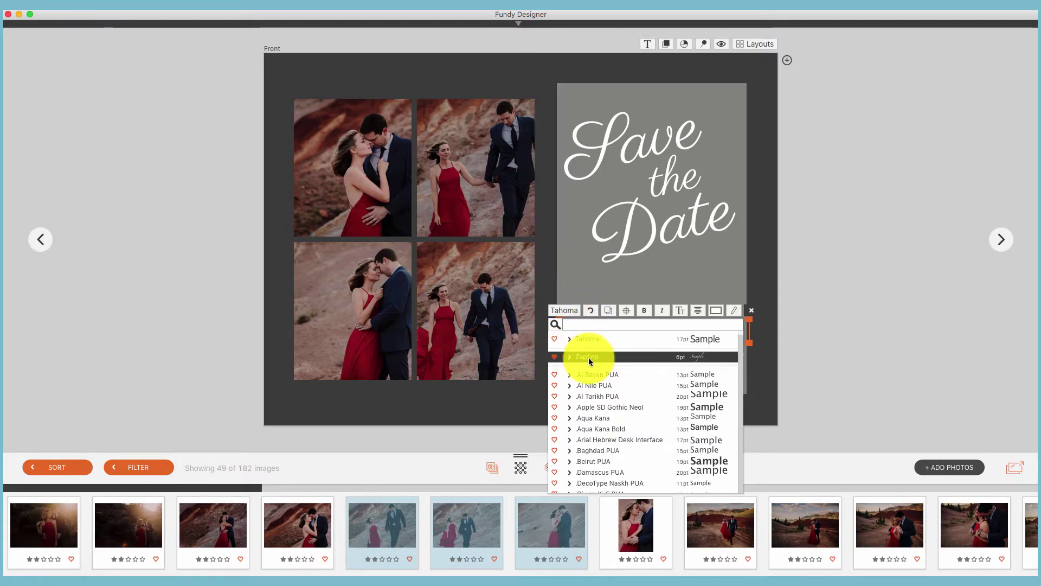
{"action": "left_click", "coordinate": [589, 358]}
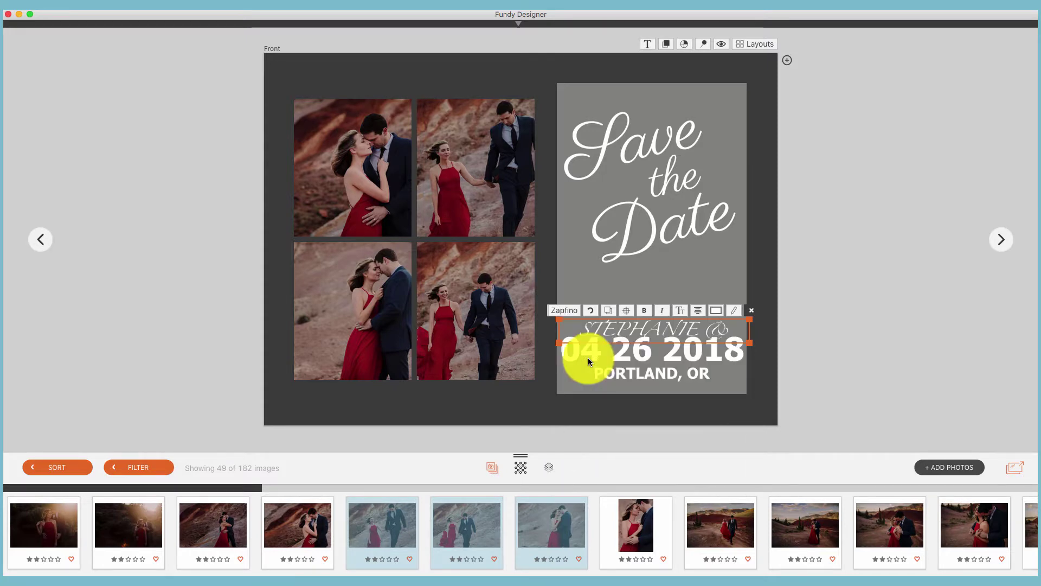
Step: Move and realign the names line, then rotate the 04 26 2018 date vertically
{"action": "left_click_drag", "start_coordinate": [686, 336], "coordinate": [683, 297]}
{"action": "left_click_drag", "start_coordinate": [747, 307], "coordinate": [749, 353]}
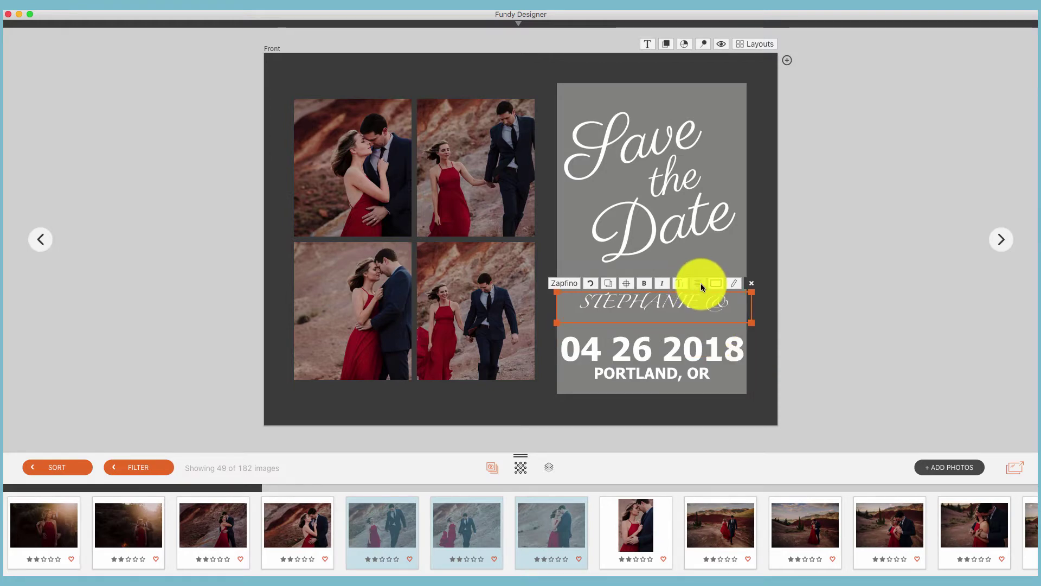
{"action": "left_click", "coordinate": [699, 283]}
{"action": "left_click", "coordinate": [702, 283]}
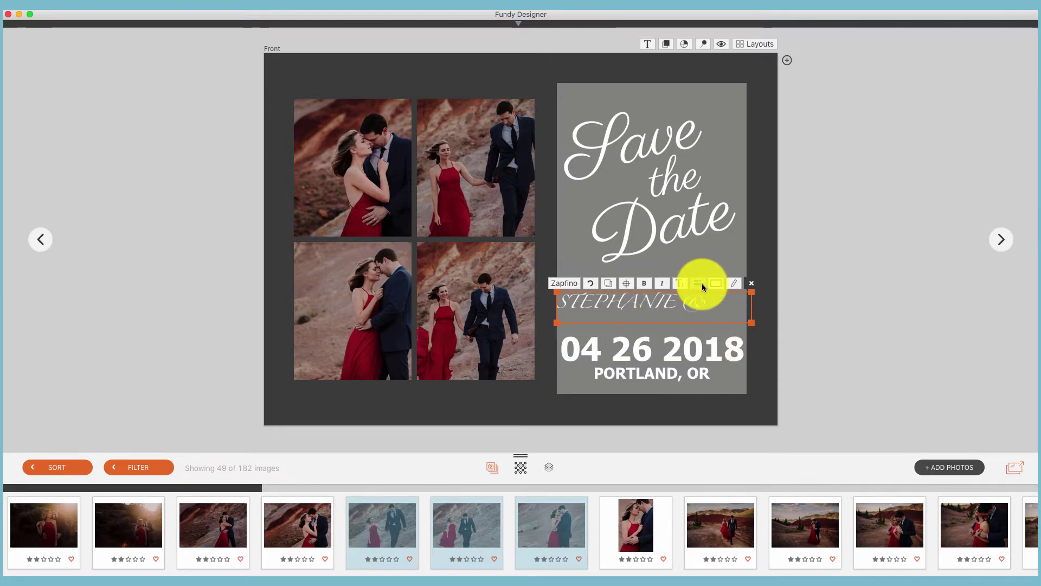
{"action": "left_click", "coordinate": [590, 321]}
{"action": "left_click", "coordinate": [590, 322]}
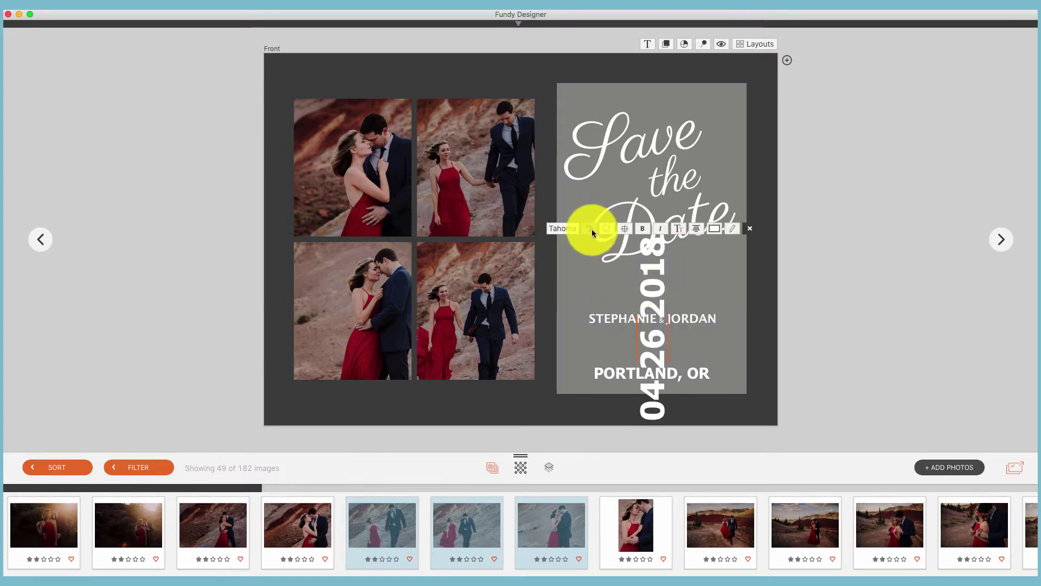
Step: Rotate the date back to horizontal and confirm its white text colour
{"action": "left_click", "coordinate": [590, 229]}
{"action": "left_click", "coordinate": [590, 307]}
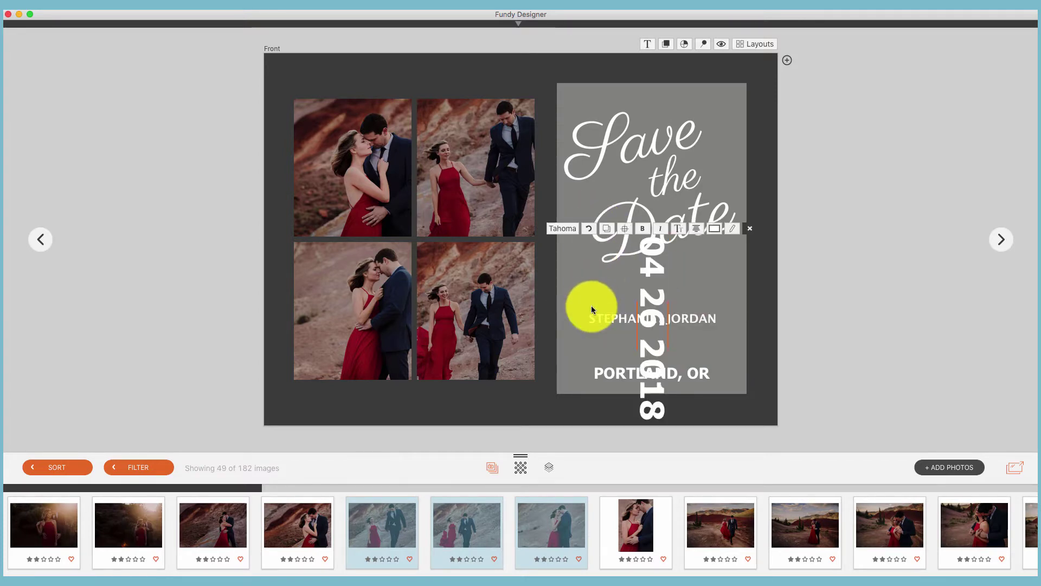
{"action": "left_click", "coordinate": [588, 228]}
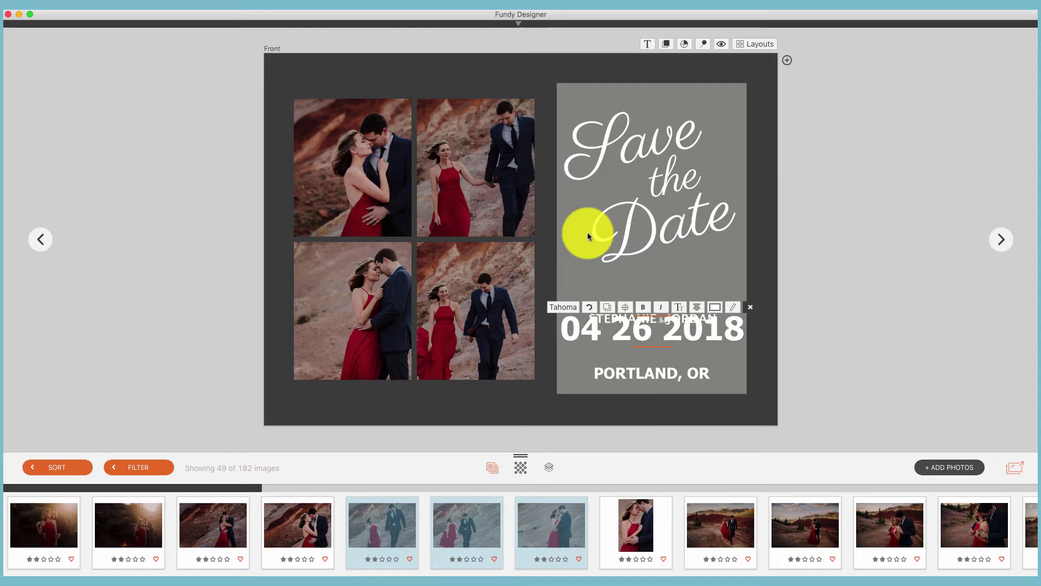
{"action": "left_click", "coordinate": [607, 306]}
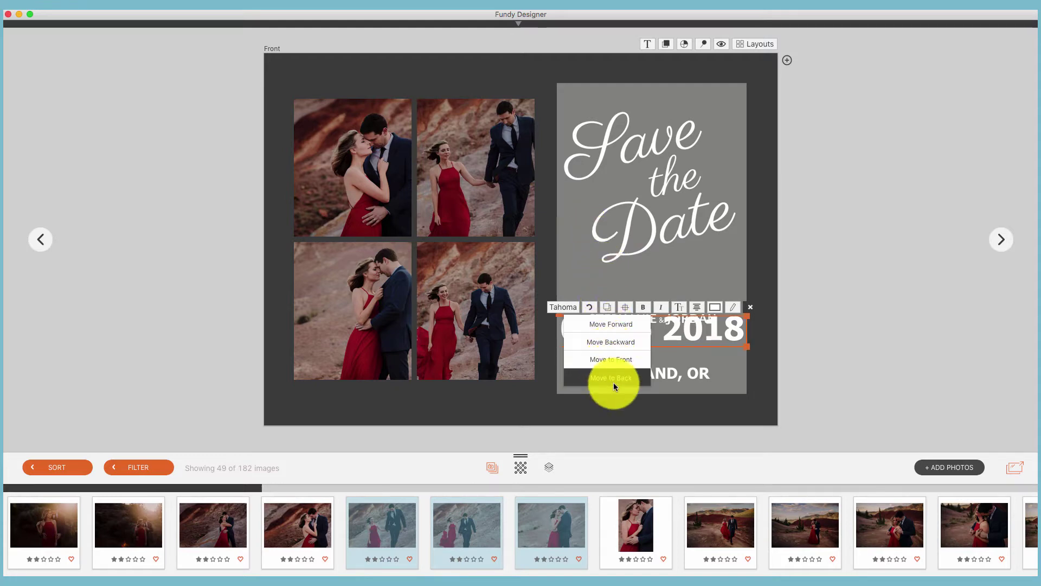
{"action": "left_click", "coordinate": [626, 309]}
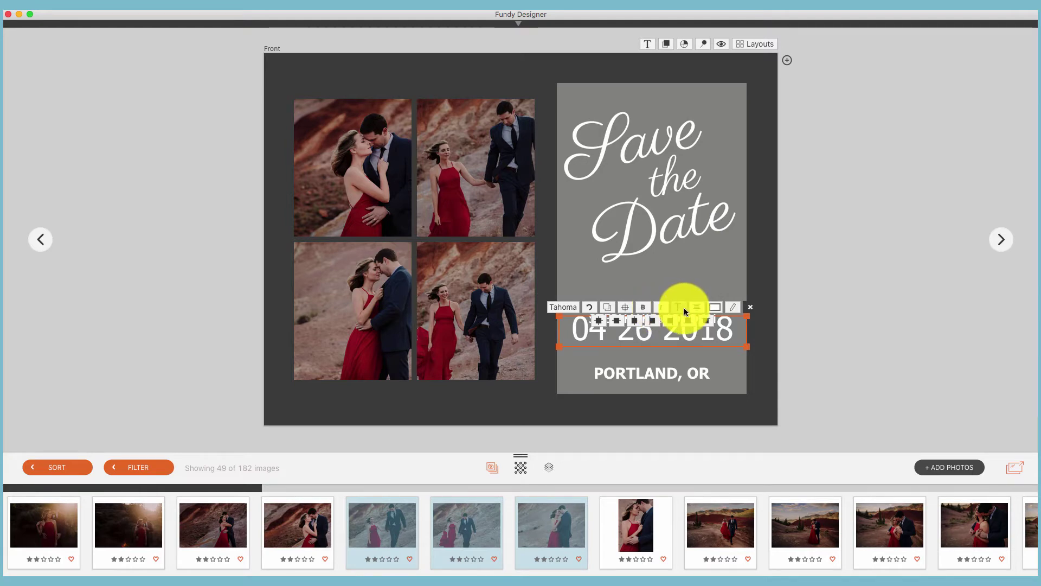
{"action": "left_click", "coordinate": [714, 307]}
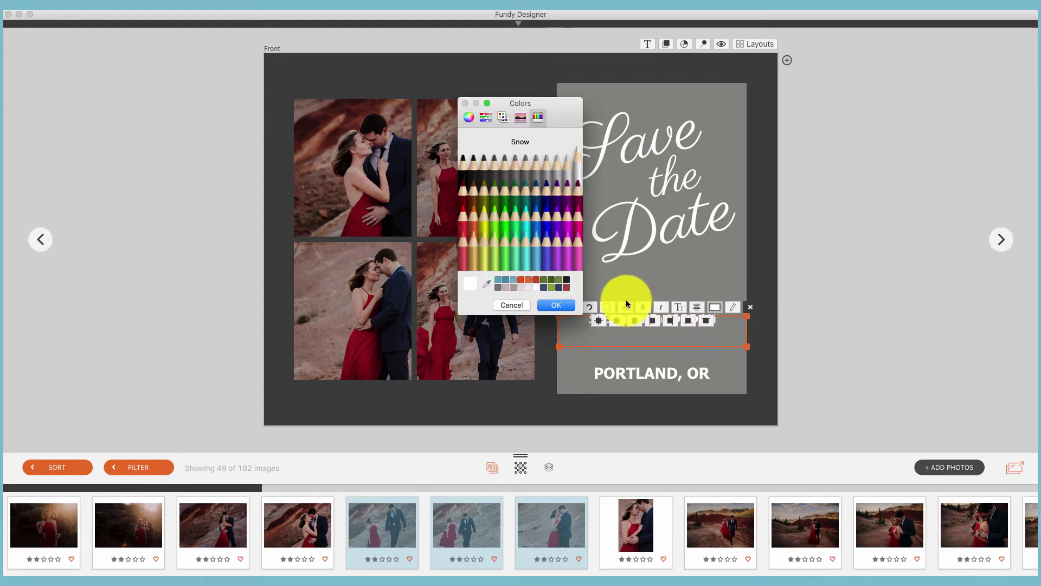
{"action": "left_click", "coordinate": [554, 305]}
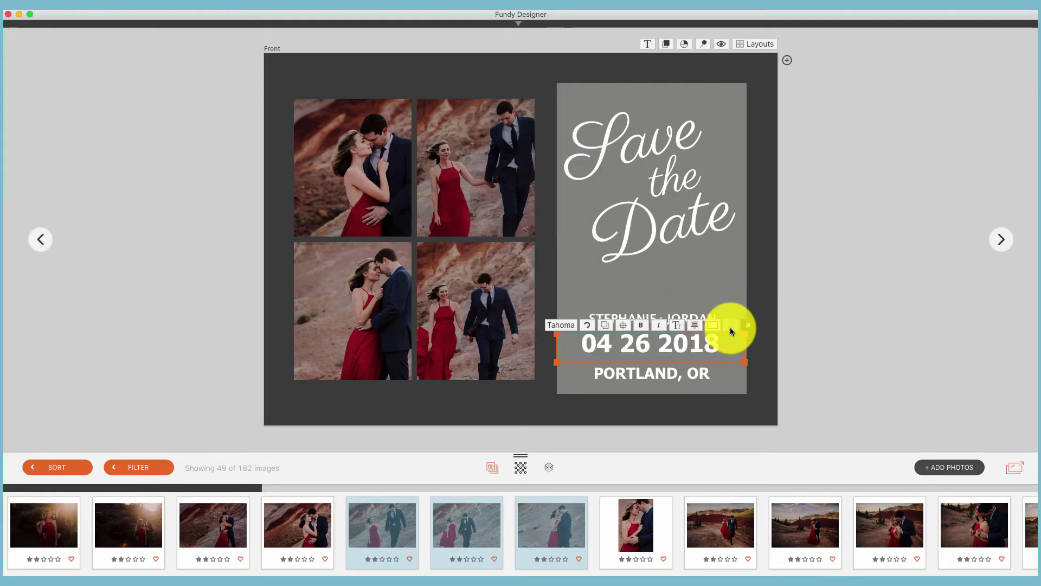
Step: Edit the date text so the day 26 becomes 29, reading 04 29 2018
{"action": "left_click", "coordinate": [731, 329]}
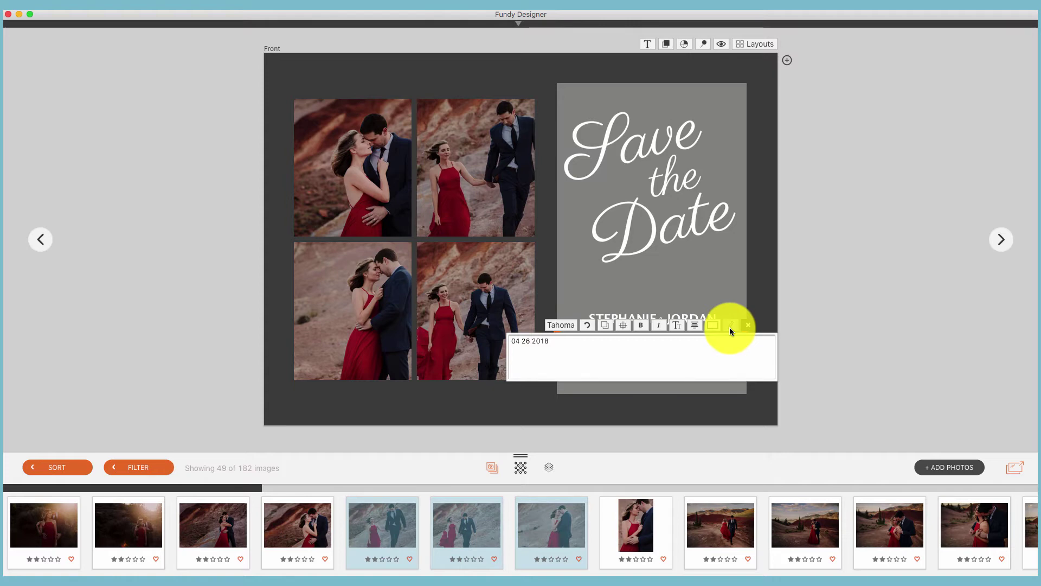
{"action": "left_click", "coordinate": [530, 343]}
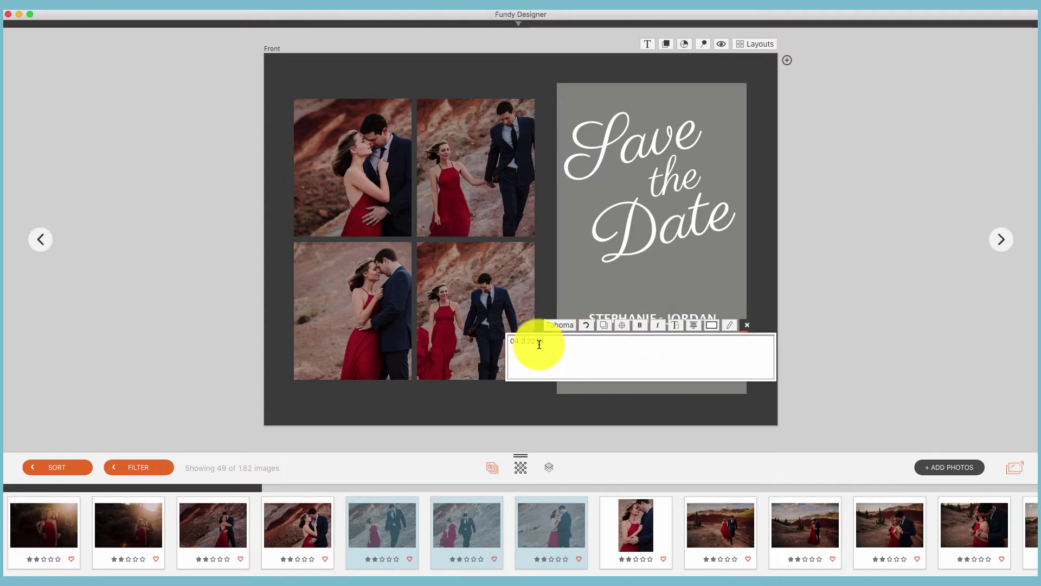
{"action": "key", "text": "BackSpace"}
{"action": "type", "text": "9"}
{"action": "left_click", "coordinate": [728, 325]}
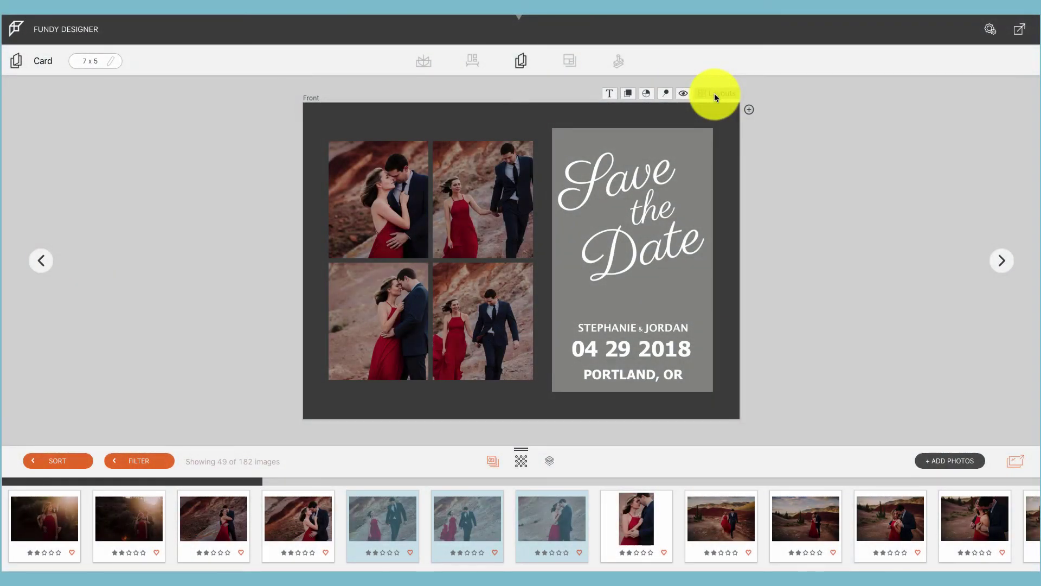
Step: Browse the card designs filtered to Save the Date
{"action": "left_click", "coordinate": [714, 93]}
{"action": "scroll", "coordinate": [720, 116], "scroll_direction": "down", "scroll_amount": 5}
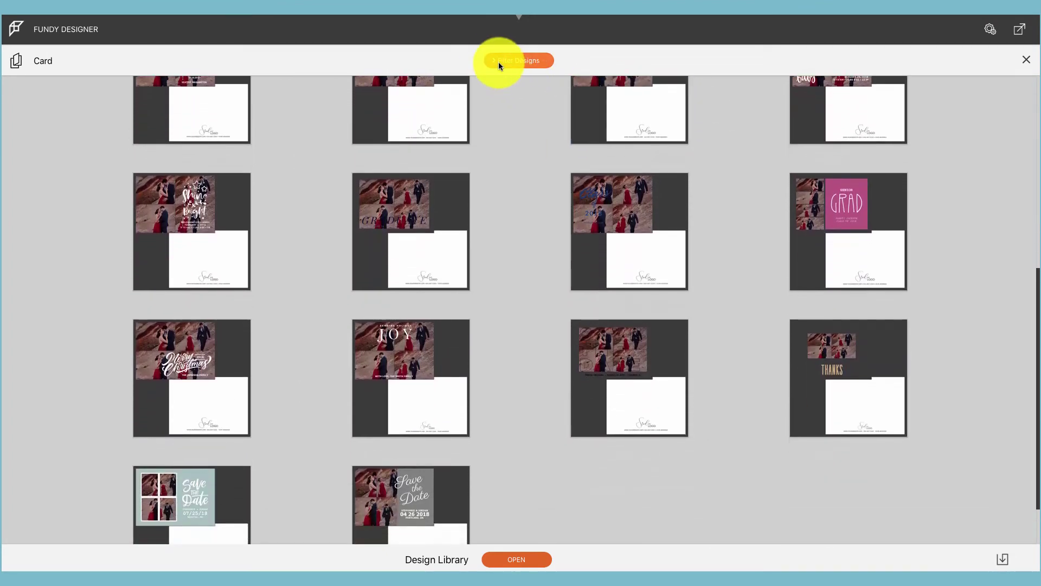
{"action": "left_click", "coordinate": [498, 61]}
{"action": "left_click", "coordinate": [474, 143]}
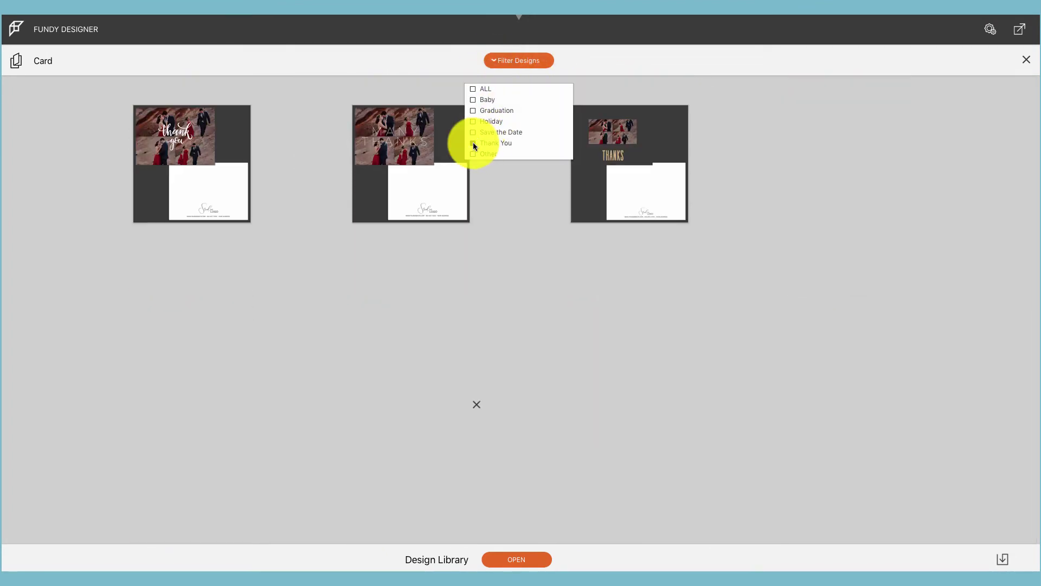
{"action": "left_click", "coordinate": [473, 132]}
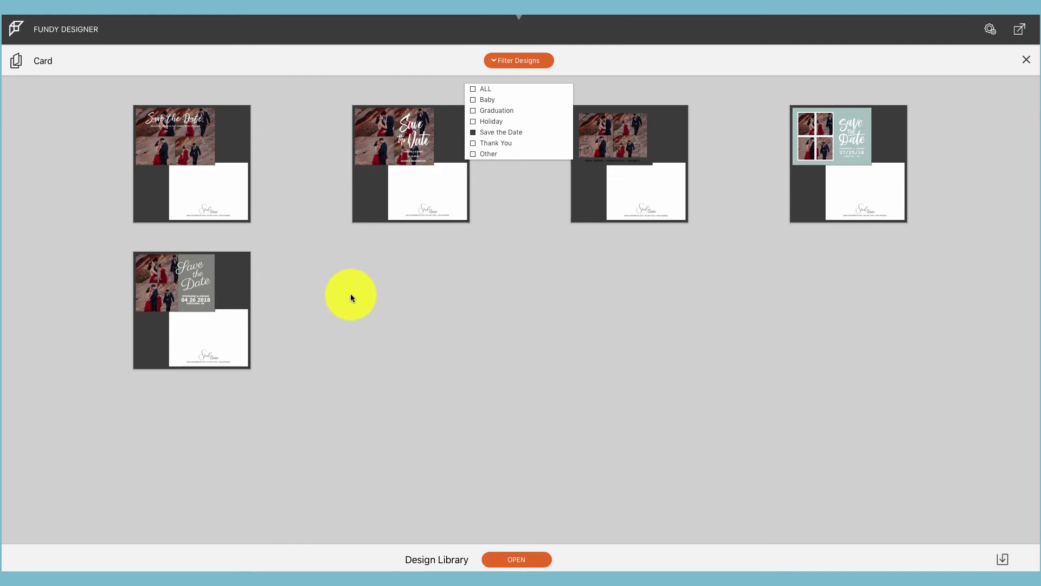
Step: In the downloadable Design Library, filter to Save the Date and install Save the Date Card 06
{"action": "left_click", "coordinate": [521, 558]}
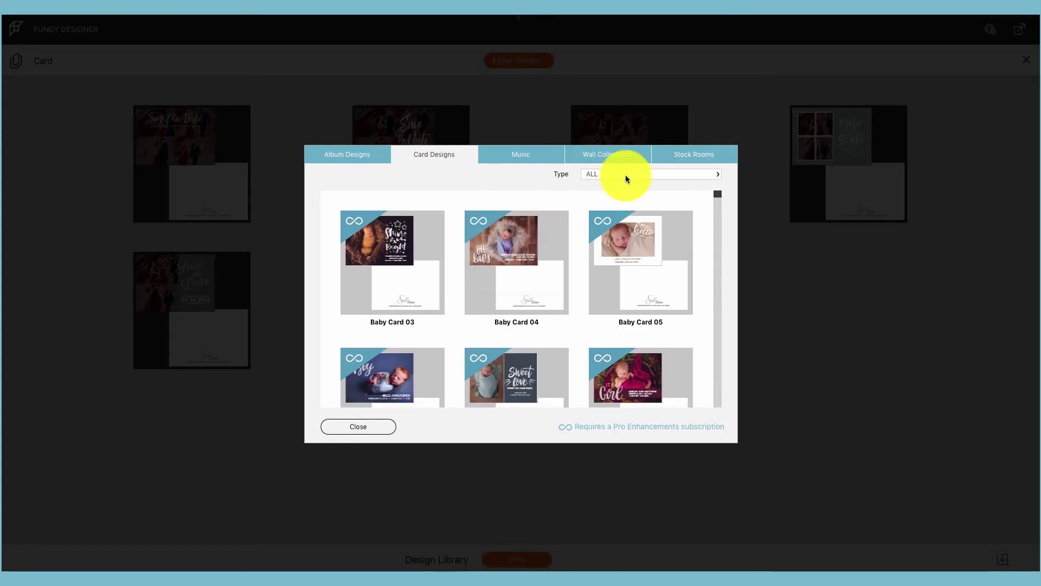
{"action": "left_click", "coordinate": [627, 175]}
{"action": "left_click", "coordinate": [591, 229]}
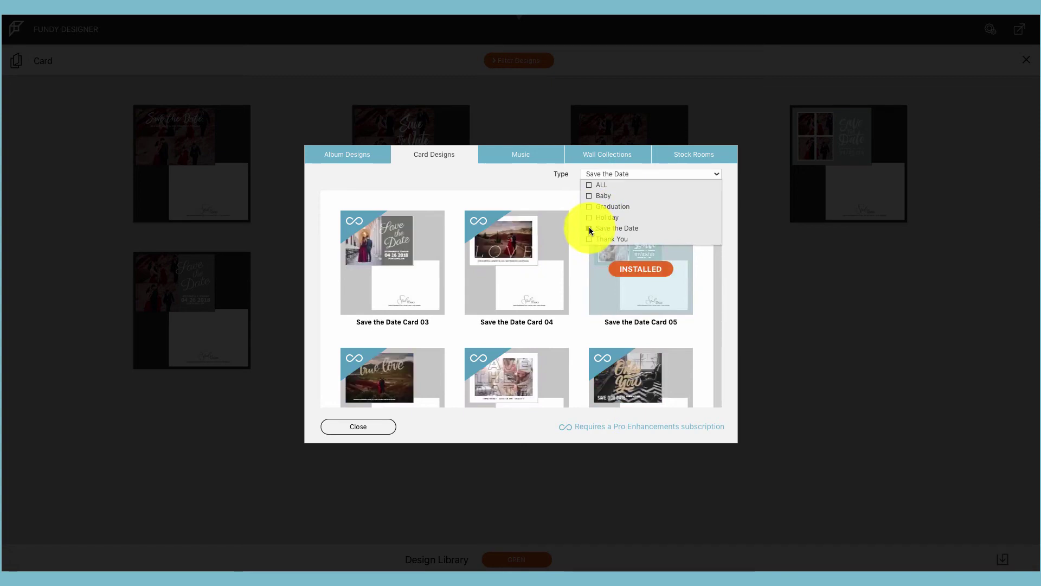
{"action": "scroll", "coordinate": [492, 247], "scroll_direction": "down", "scroll_amount": 2}
{"action": "scroll", "coordinate": [492, 247], "scroll_direction": "down", "scroll_amount": 2}
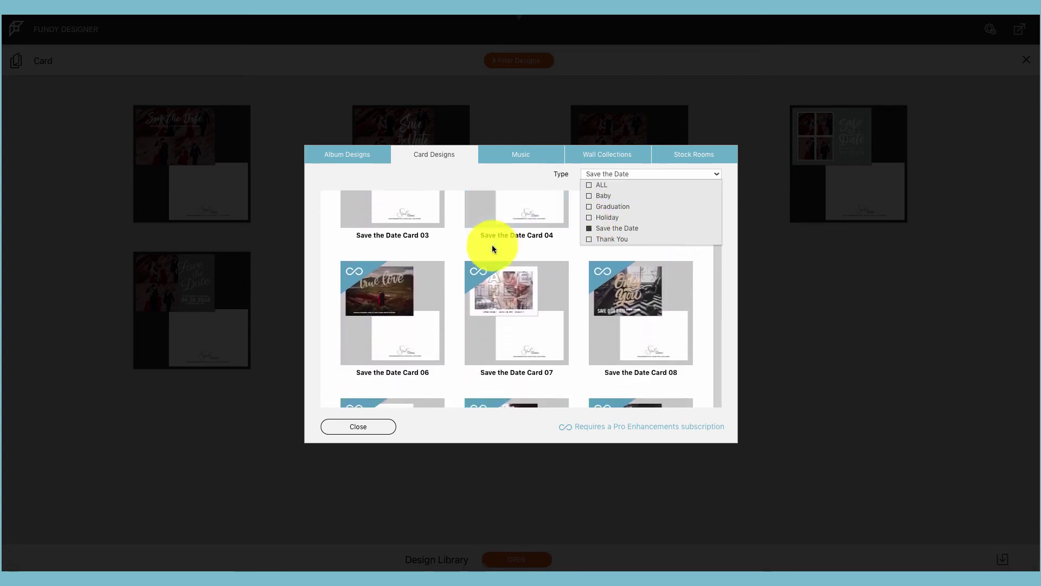
{"action": "left_click", "coordinate": [399, 302]}
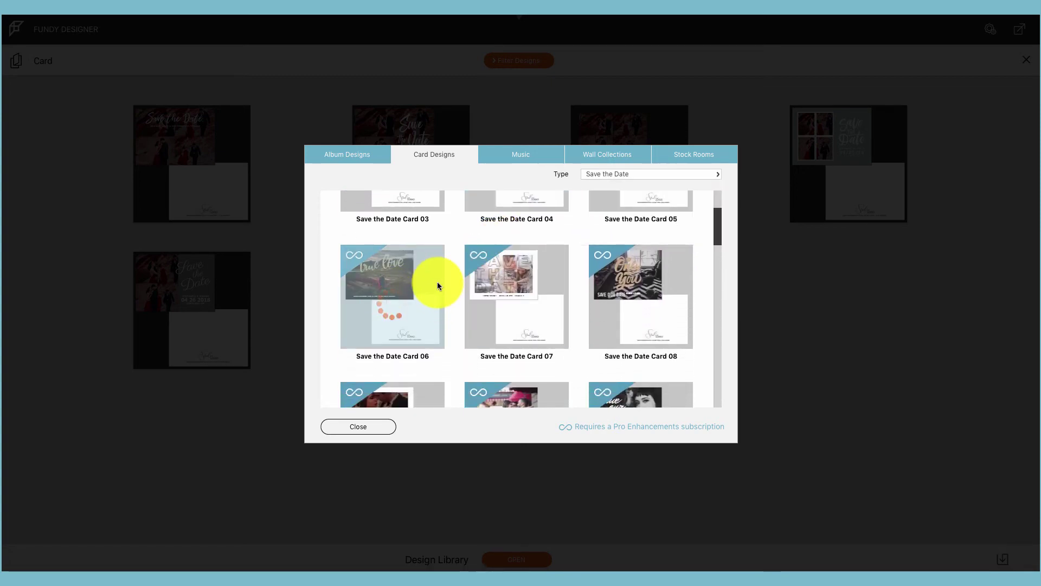